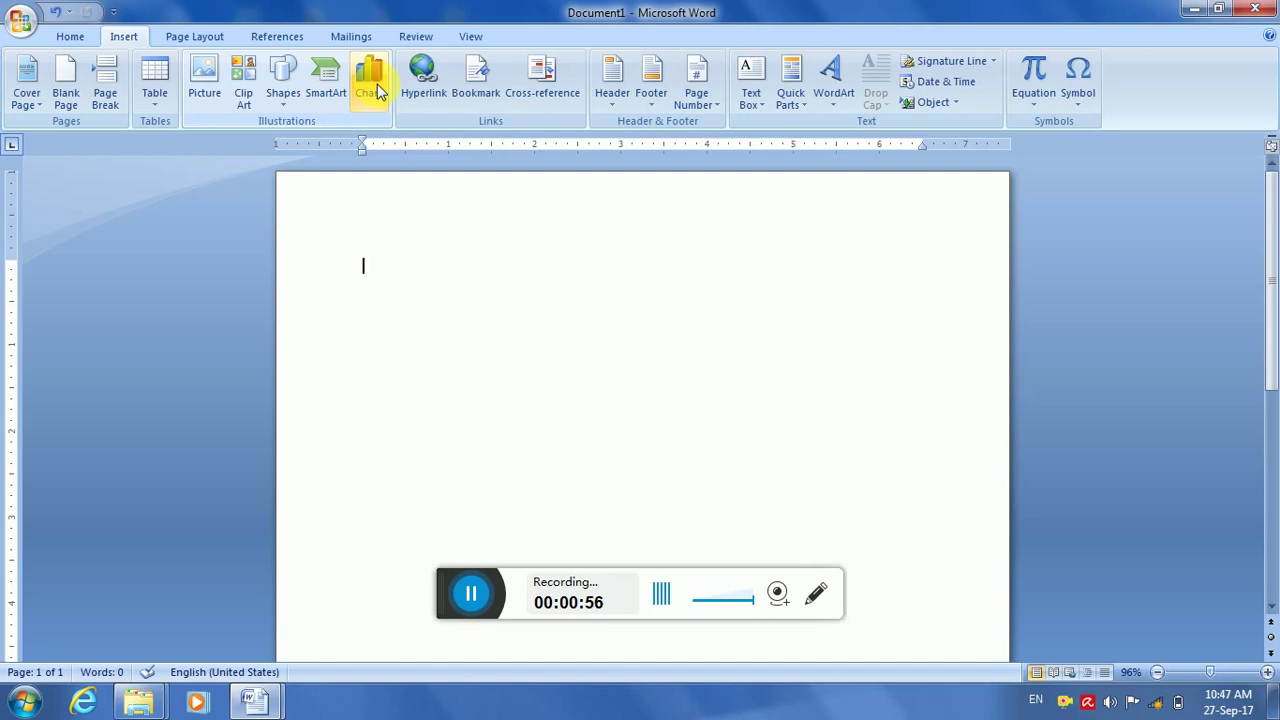
# Preview the Line, Pie, Bar, Area and Surface chart types, then settle on Clustered Column
pyautogui.click(367, 93)
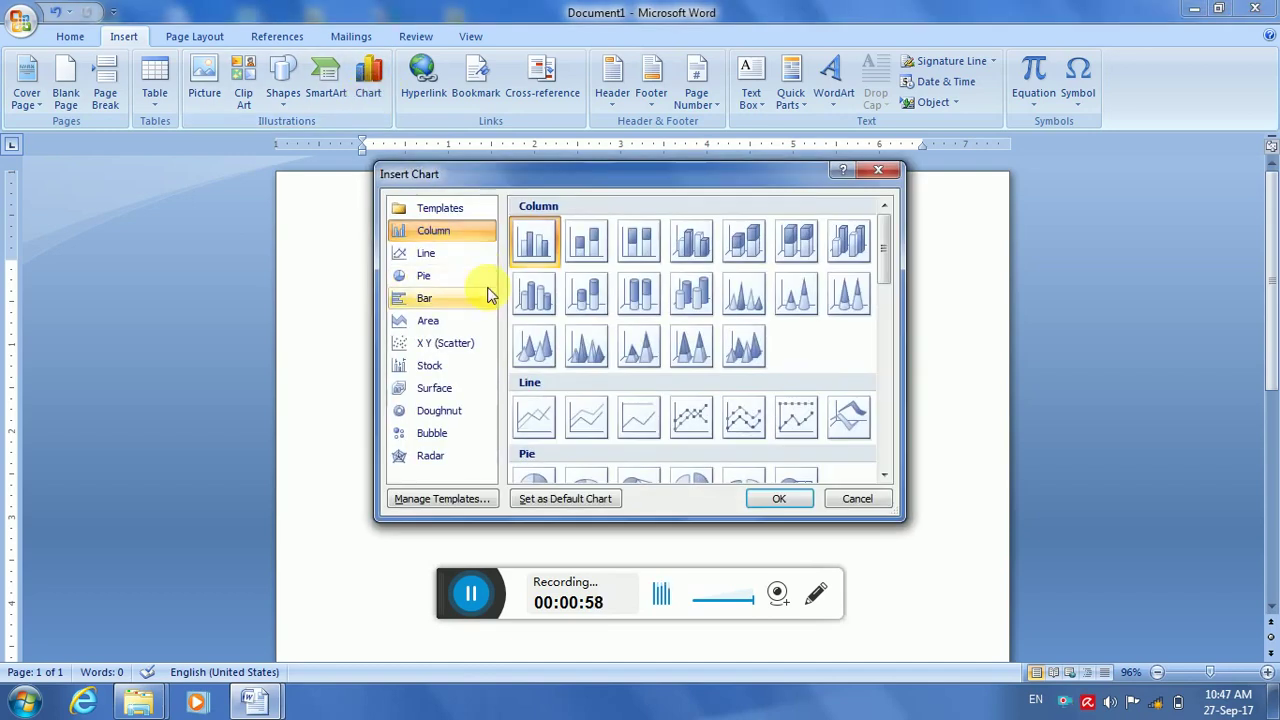
pyautogui.click(443, 260)
pyautogui.click(432, 276)
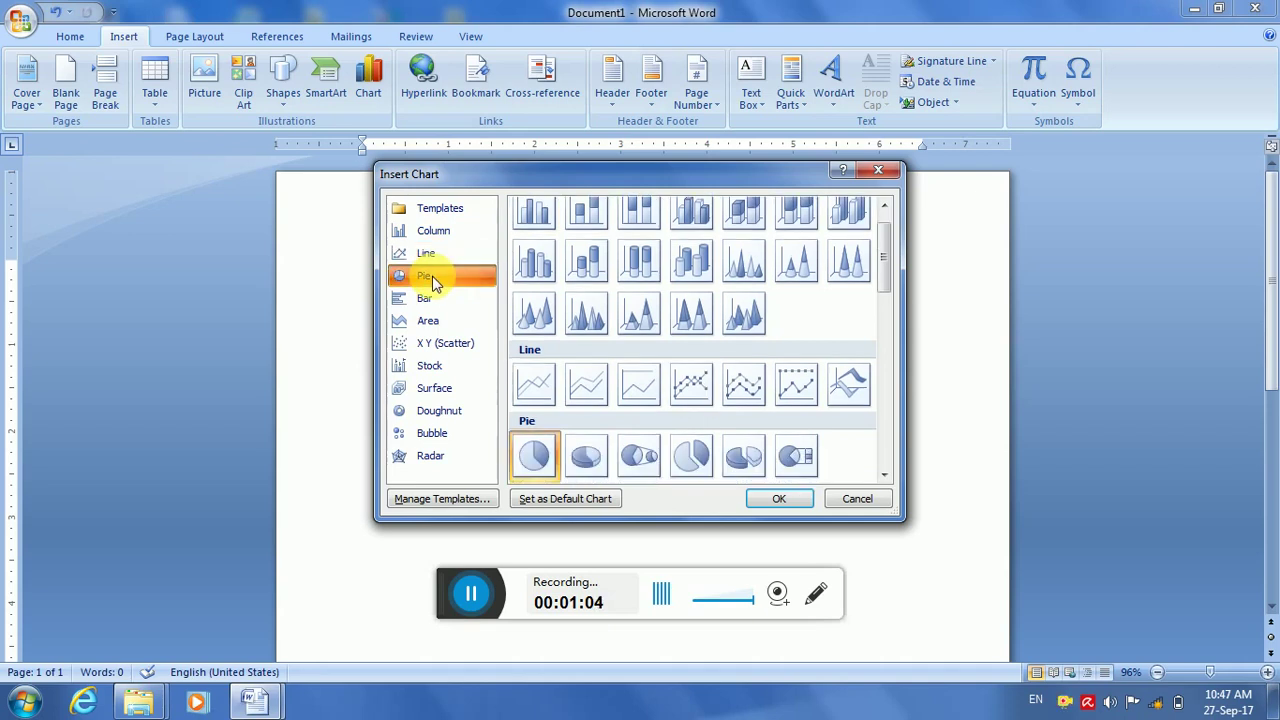
pyautogui.click(437, 305)
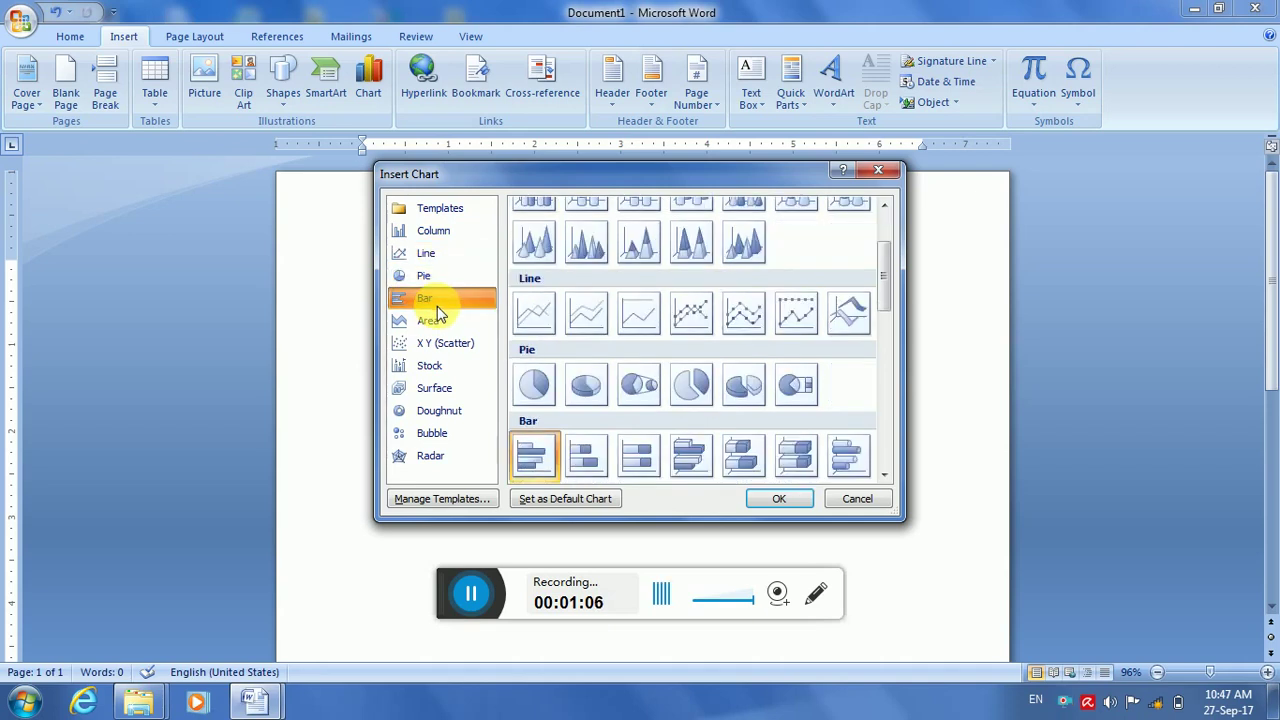
pyautogui.click(446, 326)
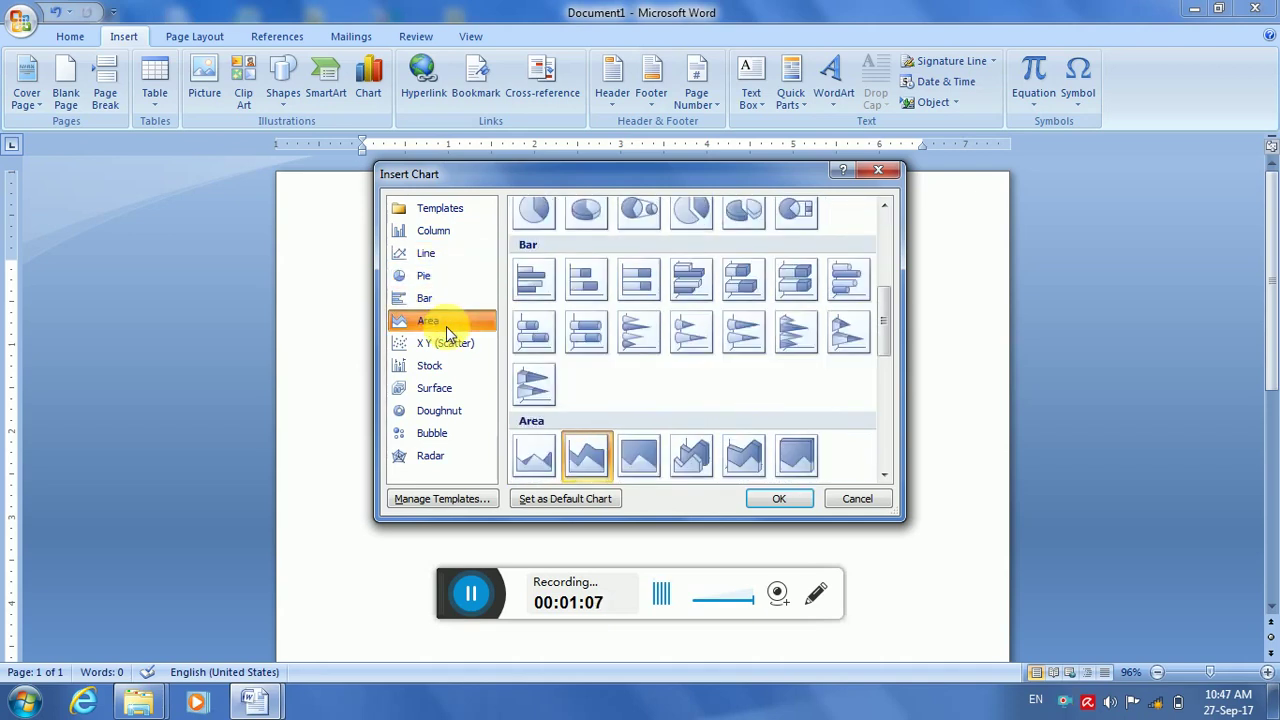
pyautogui.click(435, 391)
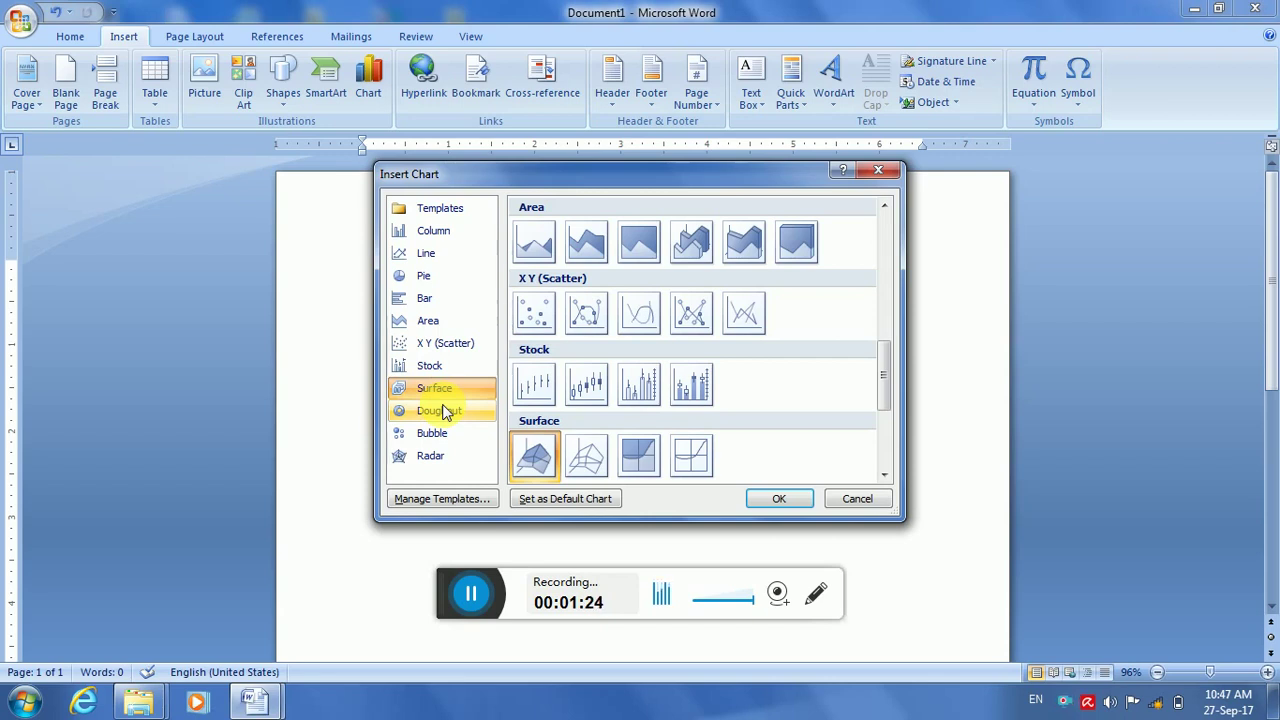
pyautogui.click(449, 227)
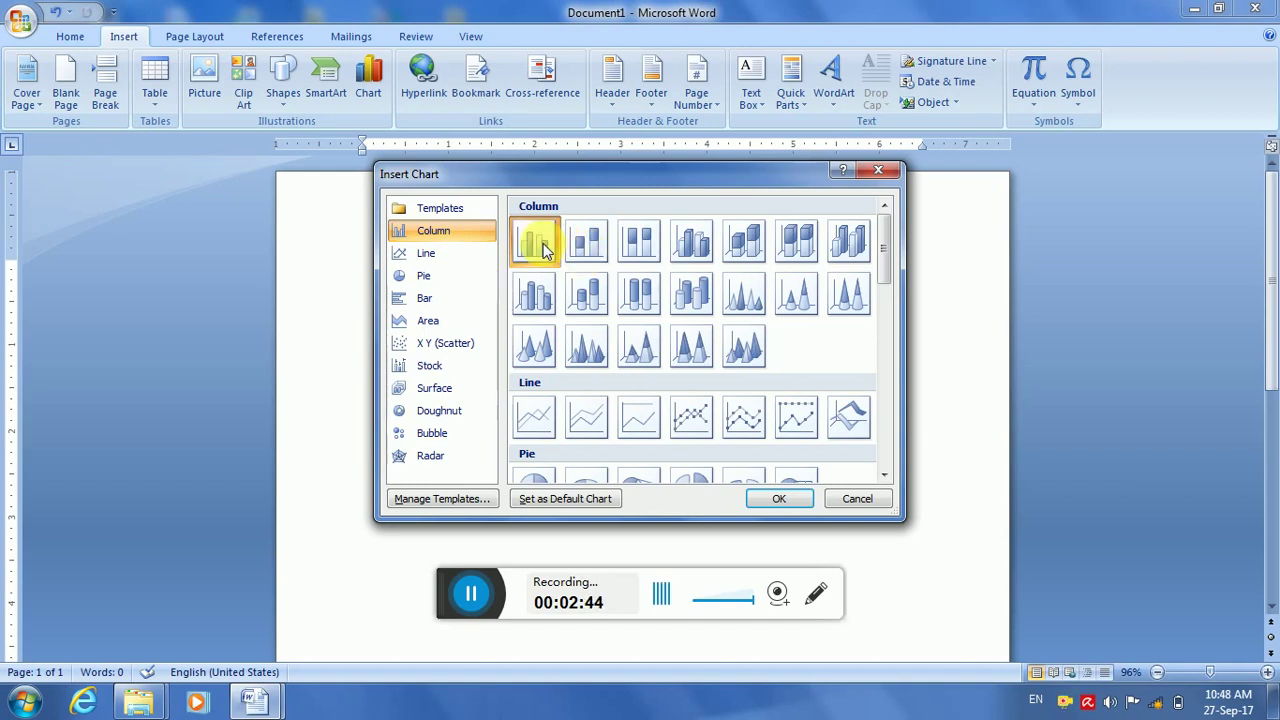
pyautogui.click(770, 503)
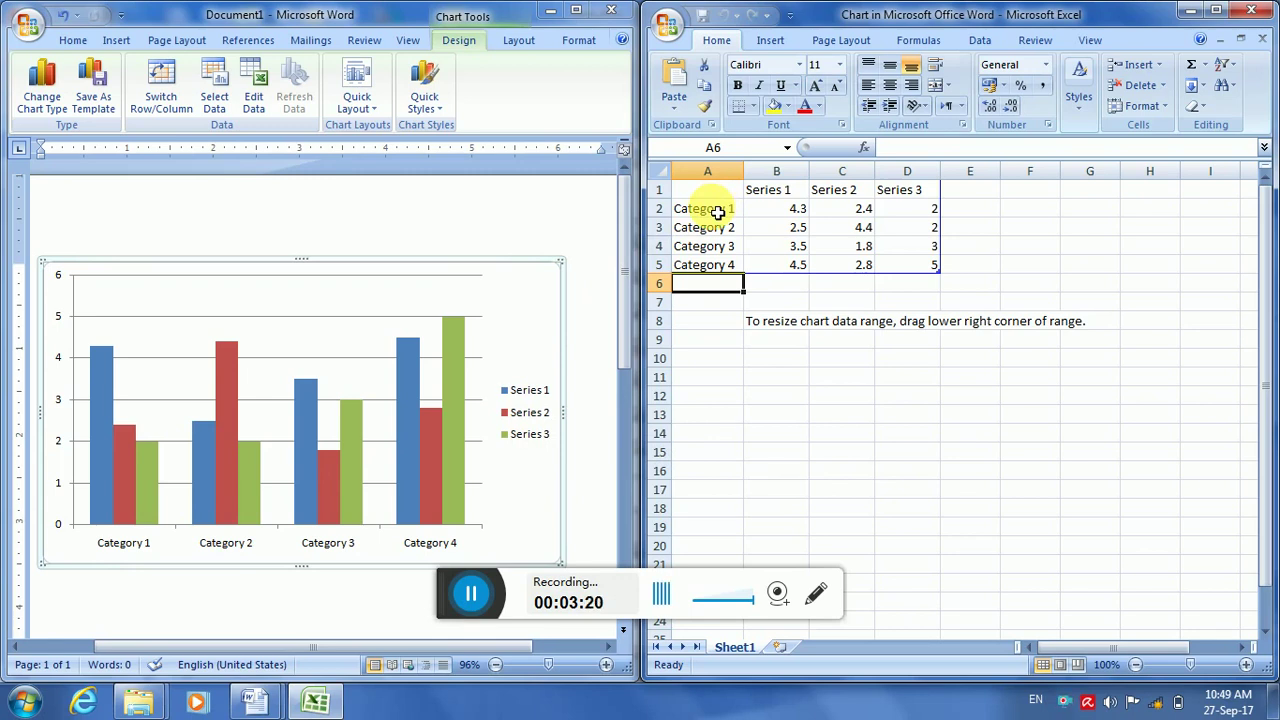
# Rename categories A2–A5 to pakistan, india, sari linka and bangla dish
pyautogui.click(717, 212)
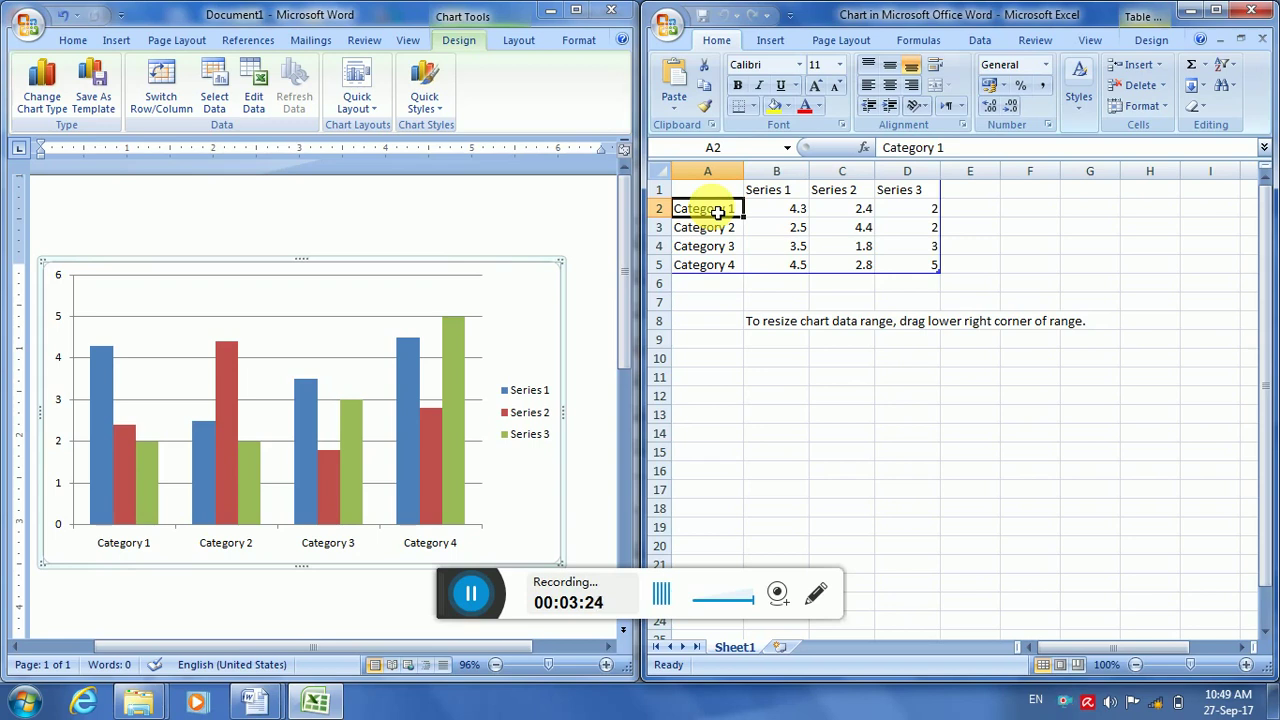
pyautogui.write('p')
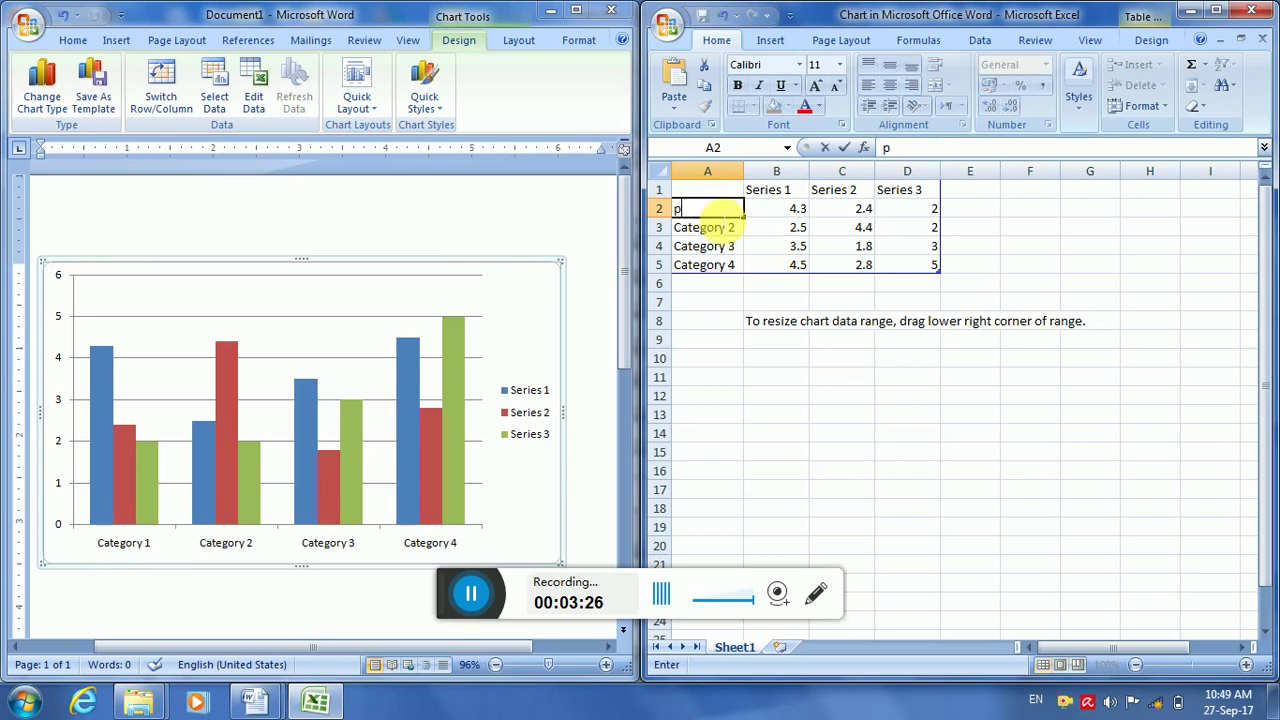
pyautogui.write('akistan')
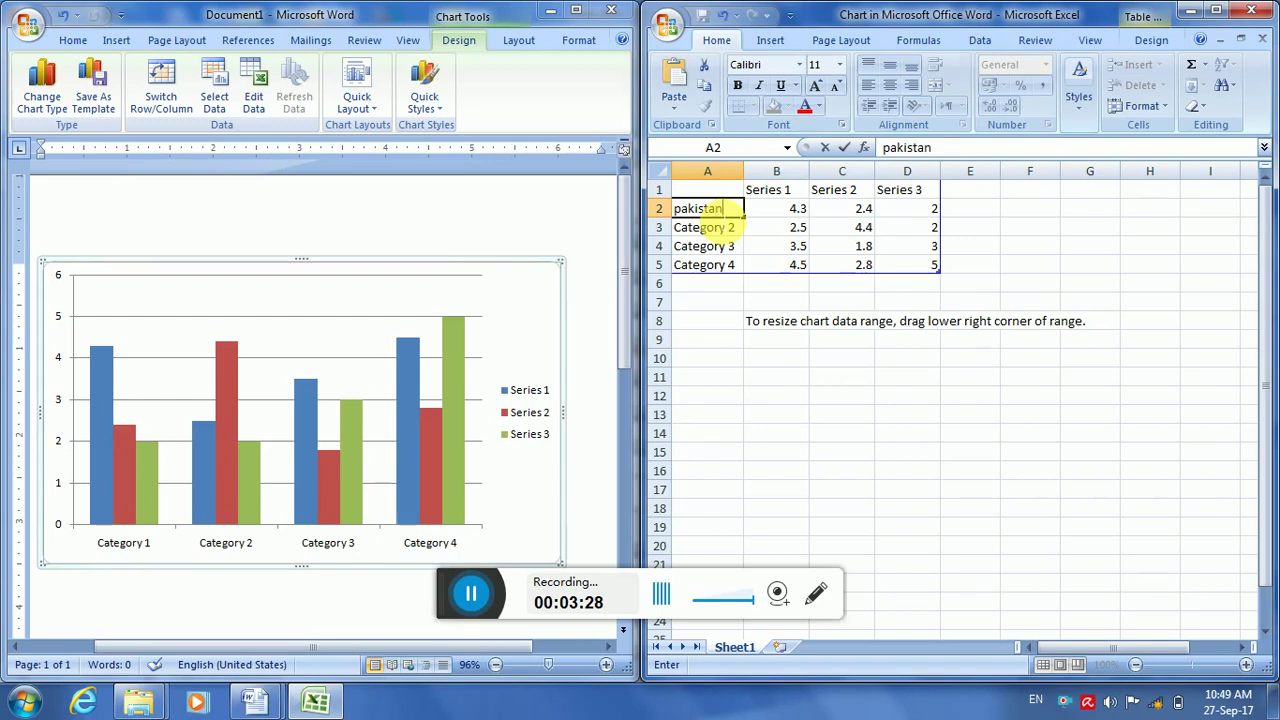
pyautogui.press('Return')
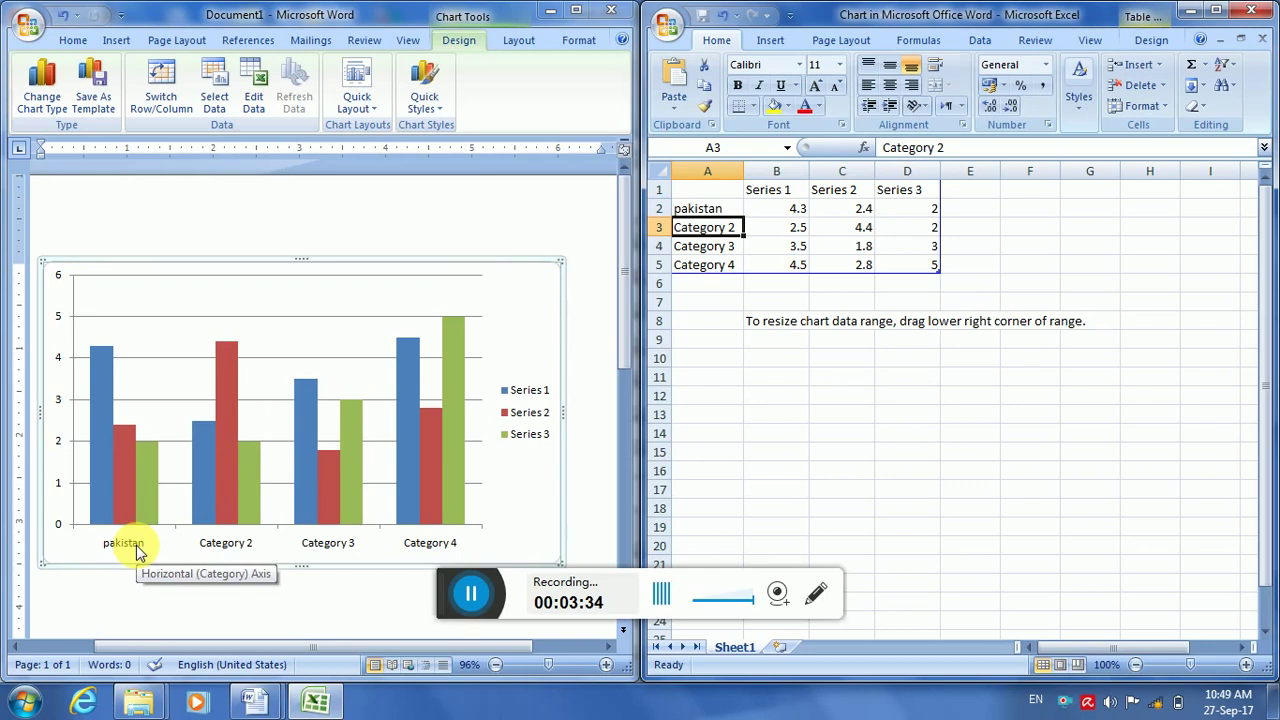
pyautogui.write('ind')
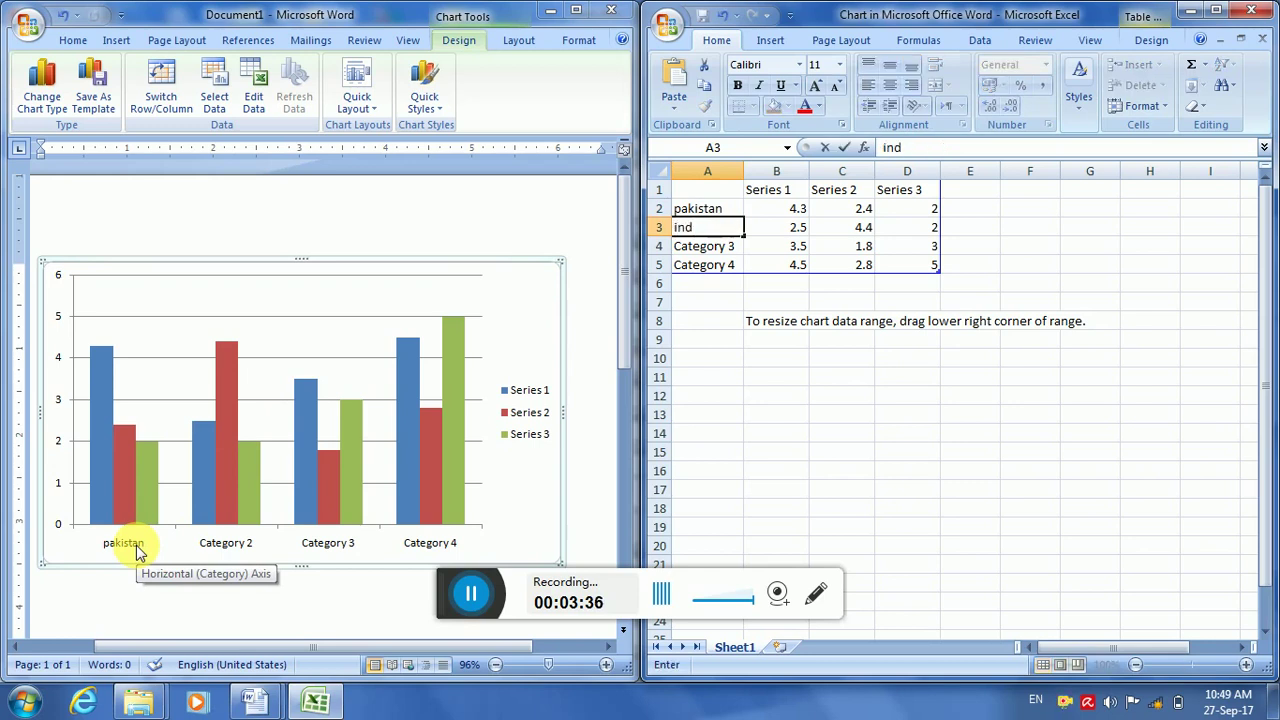
pyautogui.write('ia')
pyautogui.press('Return')
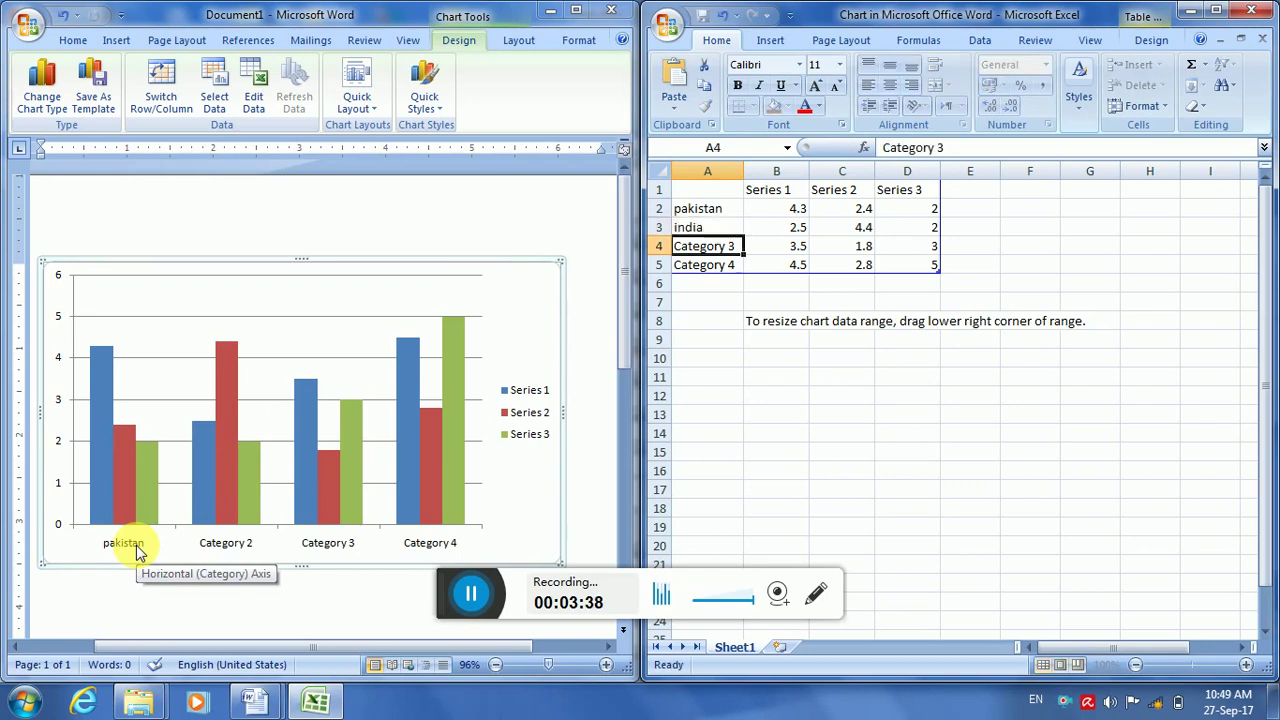
pyautogui.write('sari')
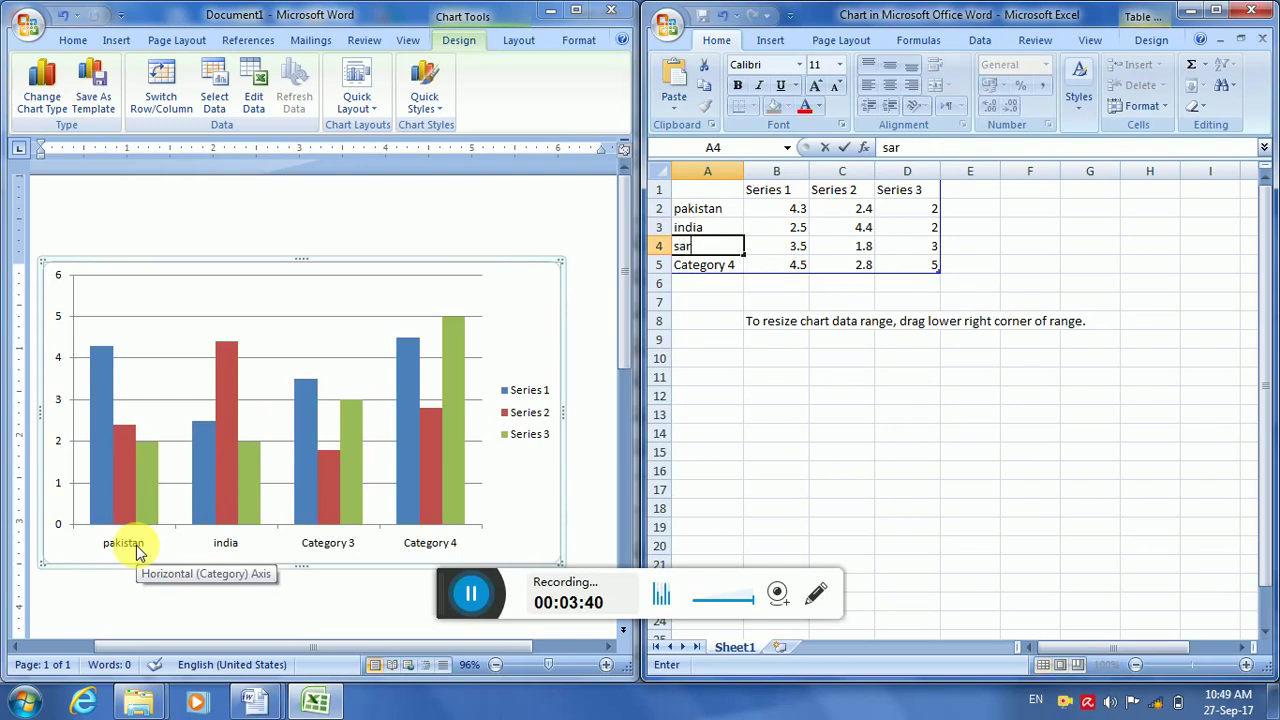
pyautogui.write(' linka')
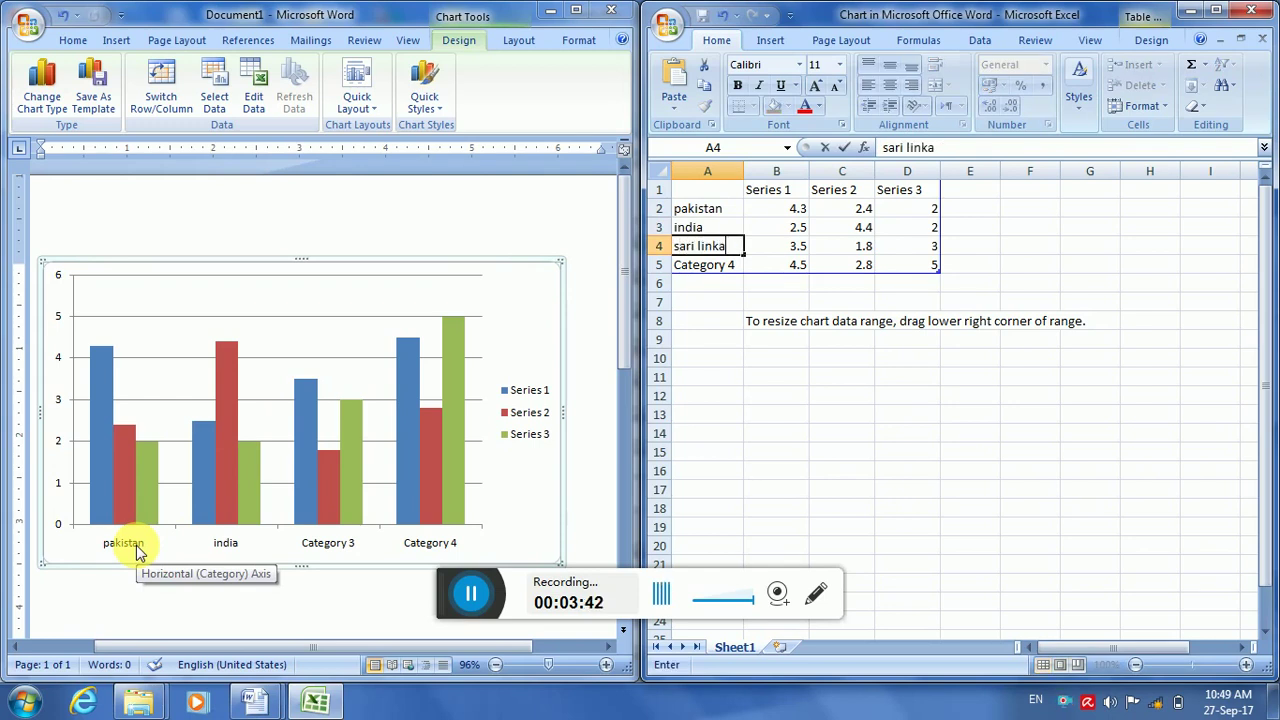
pyautogui.press('Return')
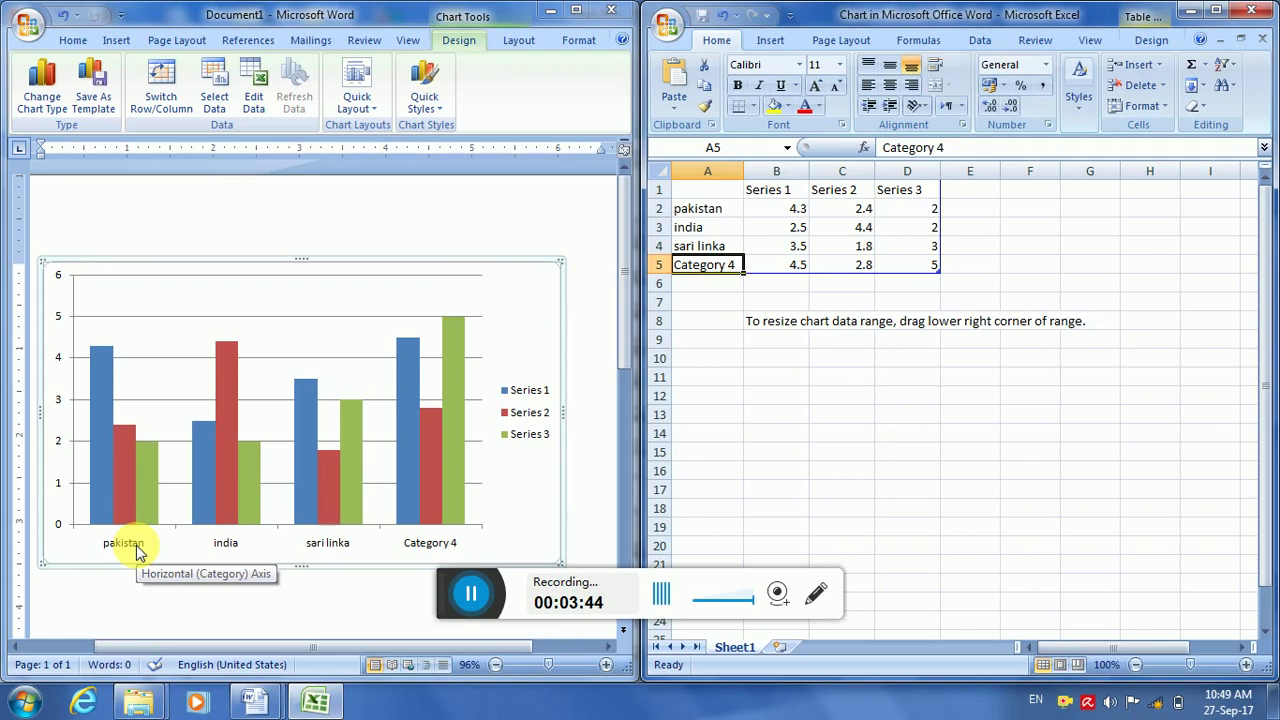
pyautogui.write('bangla')
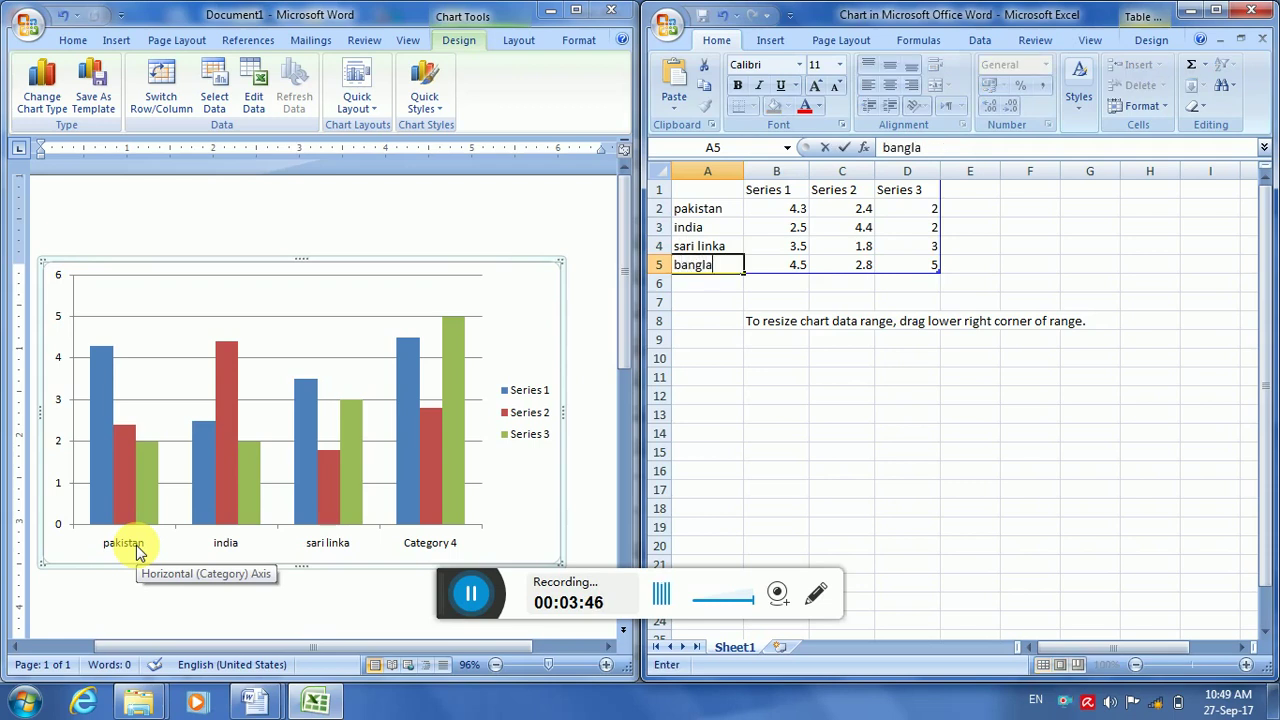
pyautogui.write(' dish')
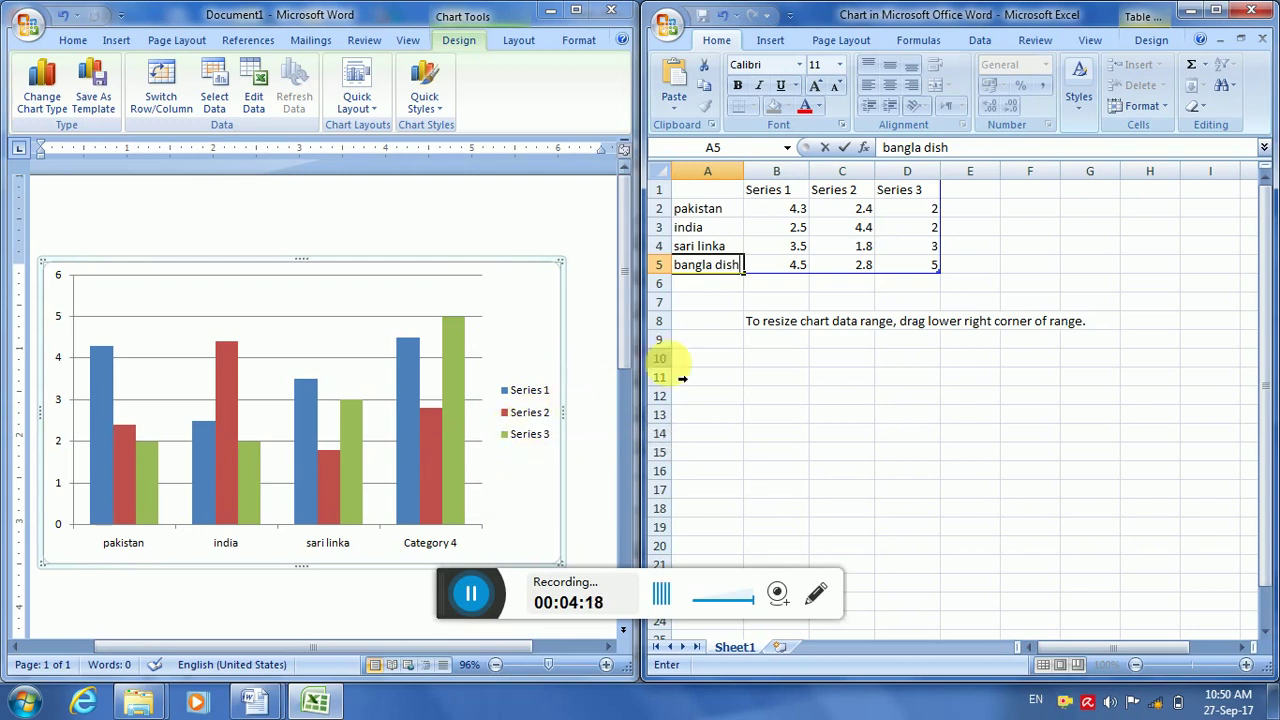
# Name the three series headers t20, odi and test
pyautogui.click(784, 197)
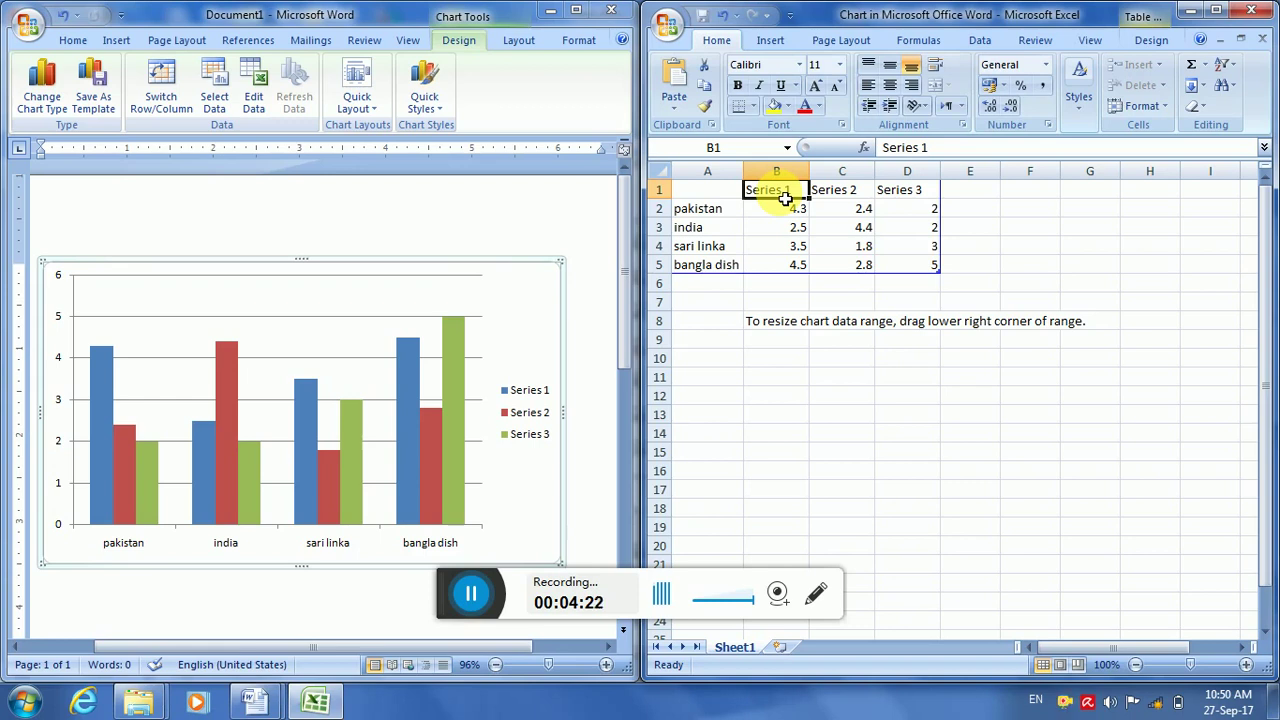
pyautogui.write('t20')
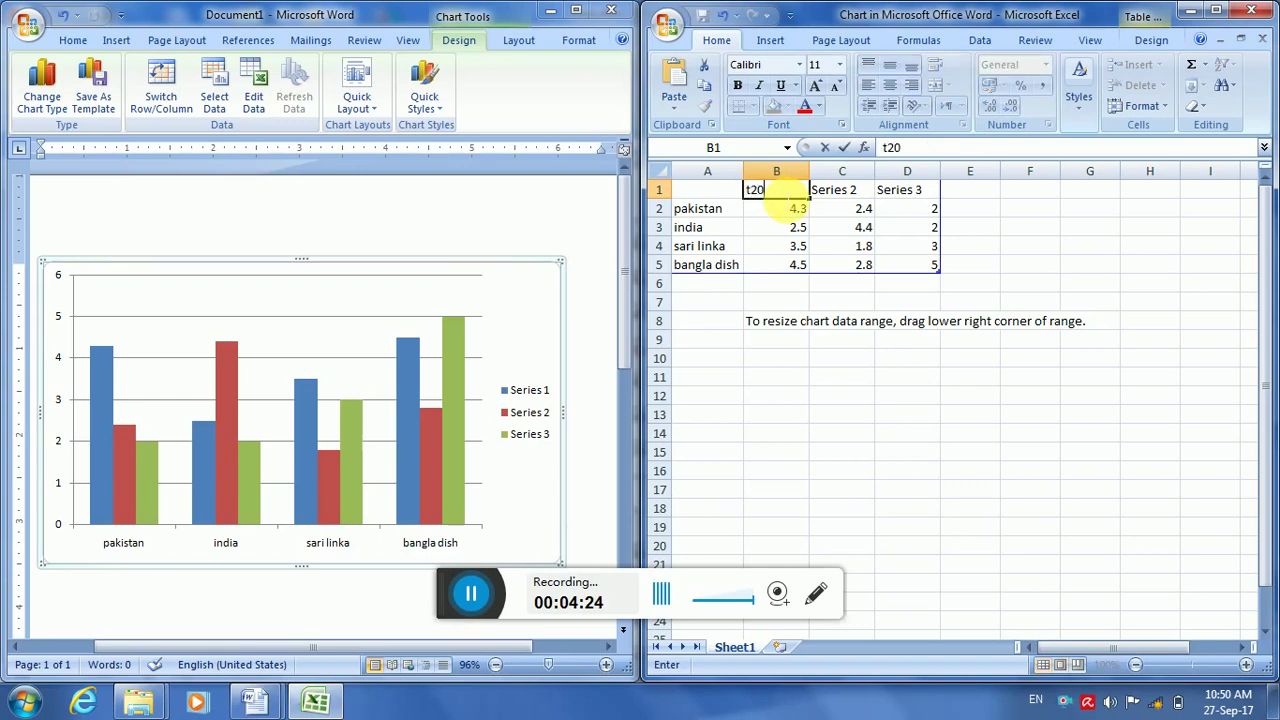
pyautogui.press('Tab')
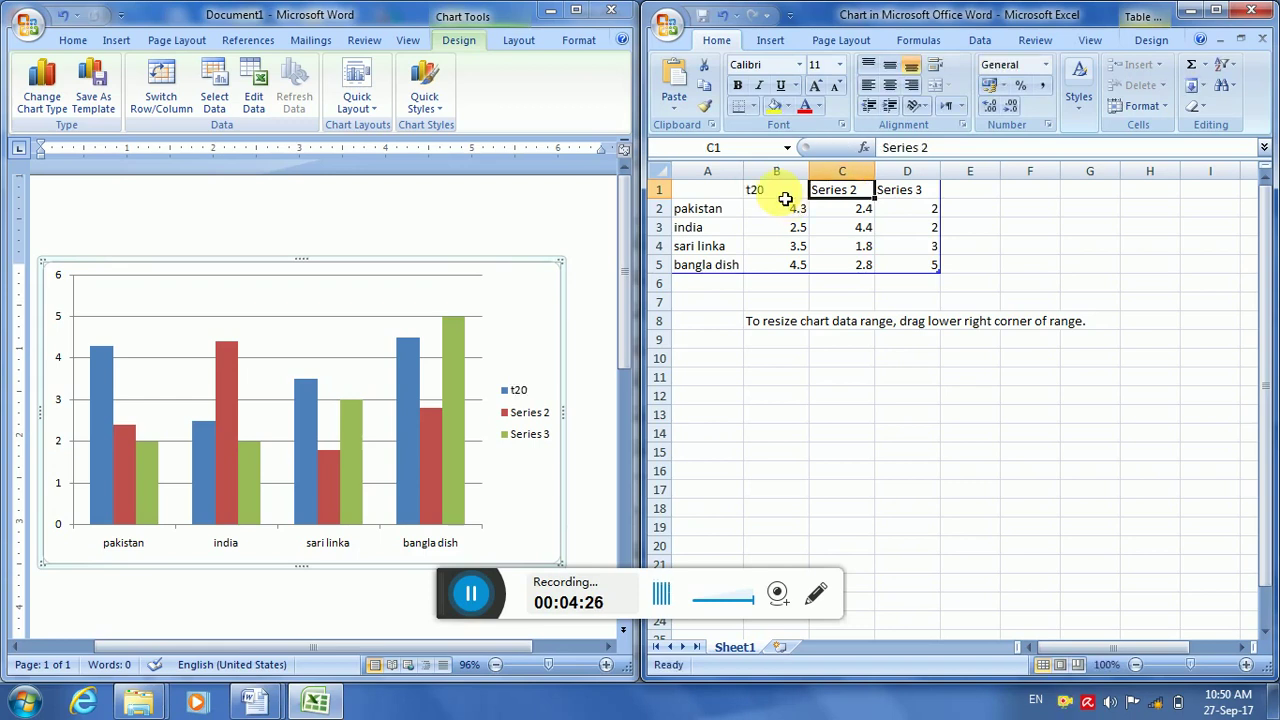
pyautogui.write('odi')
pyautogui.press('Tab')
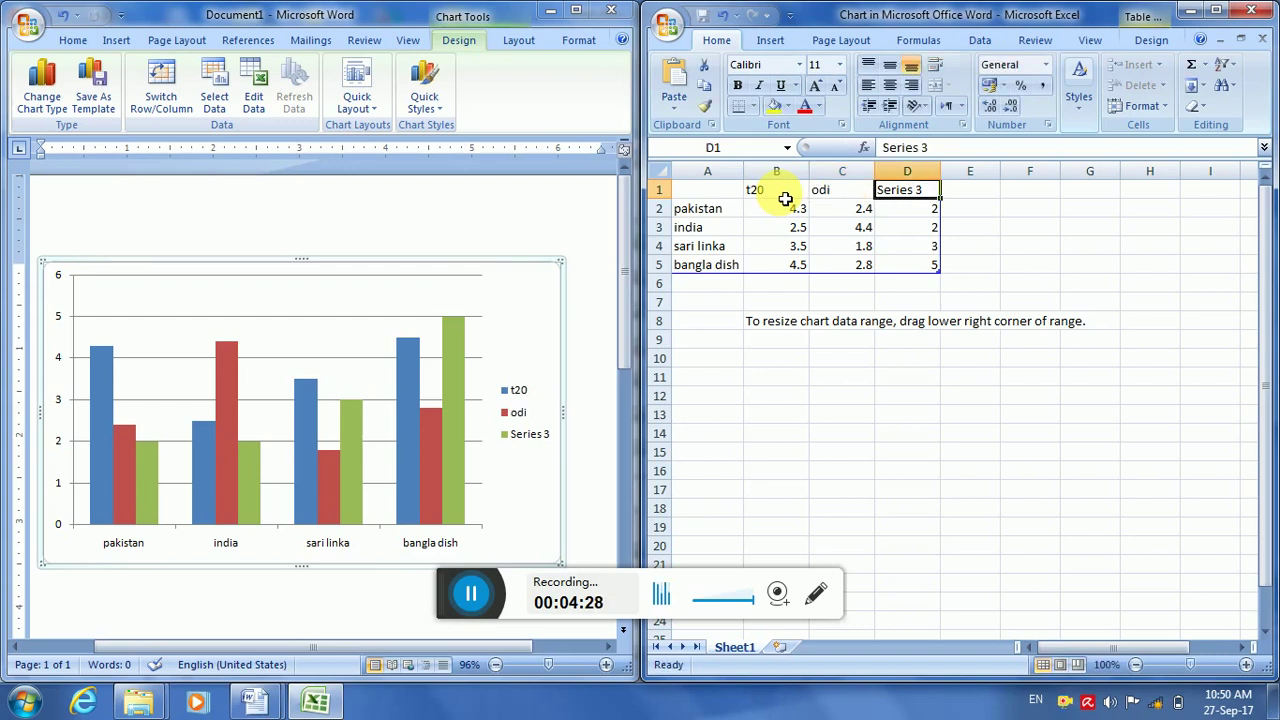
pyautogui.write('test')
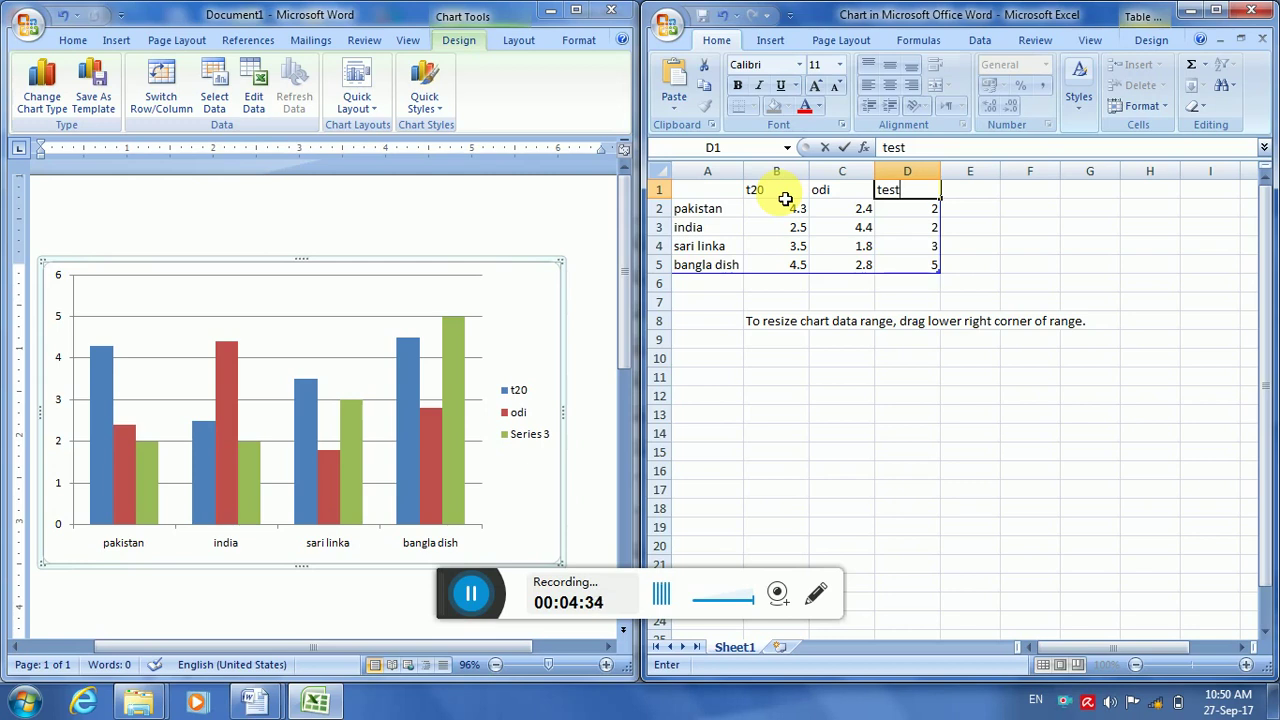
# Enter pakistan's scores: 40, 45 and 49
pyautogui.click(773, 220)
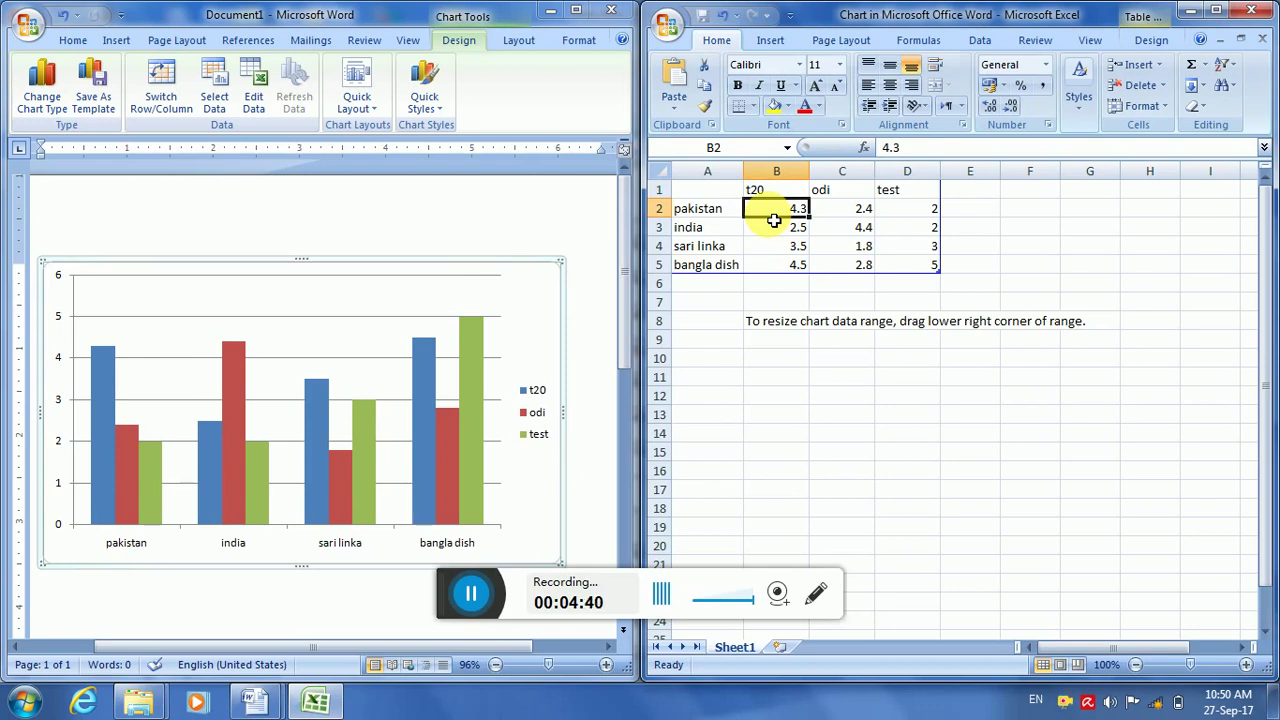
pyautogui.write('40')
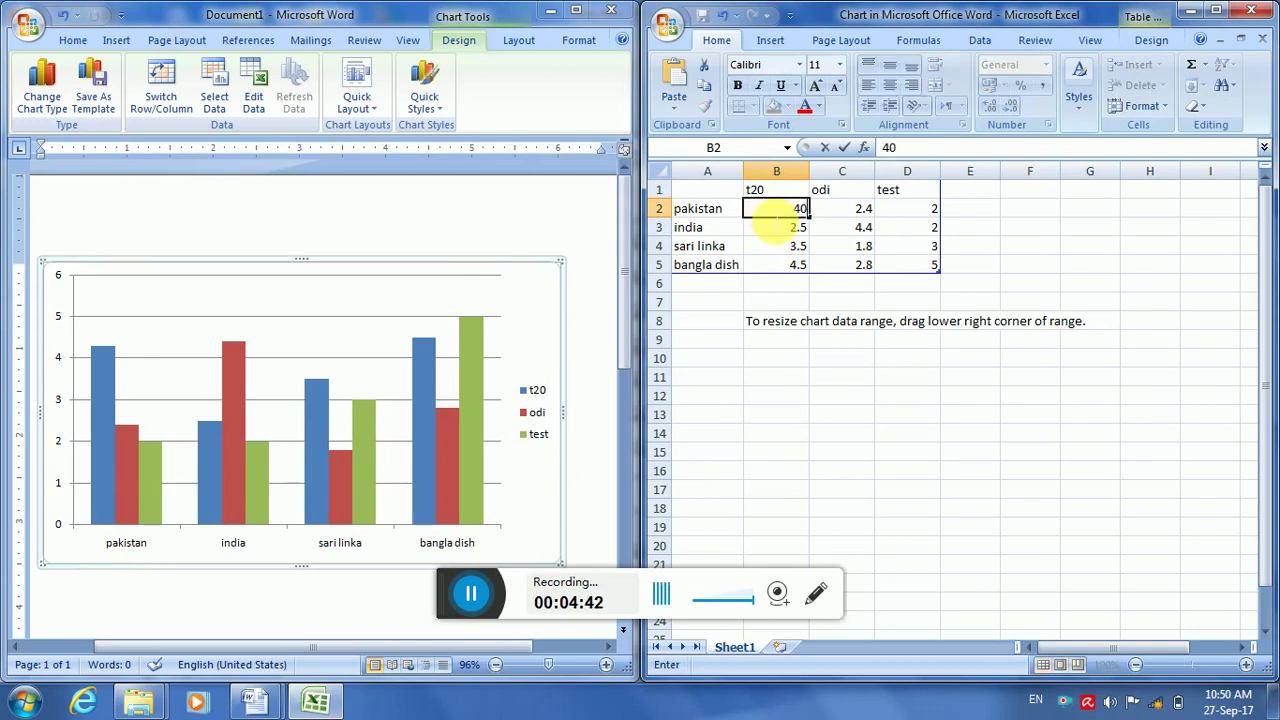
pyautogui.press('Tab')
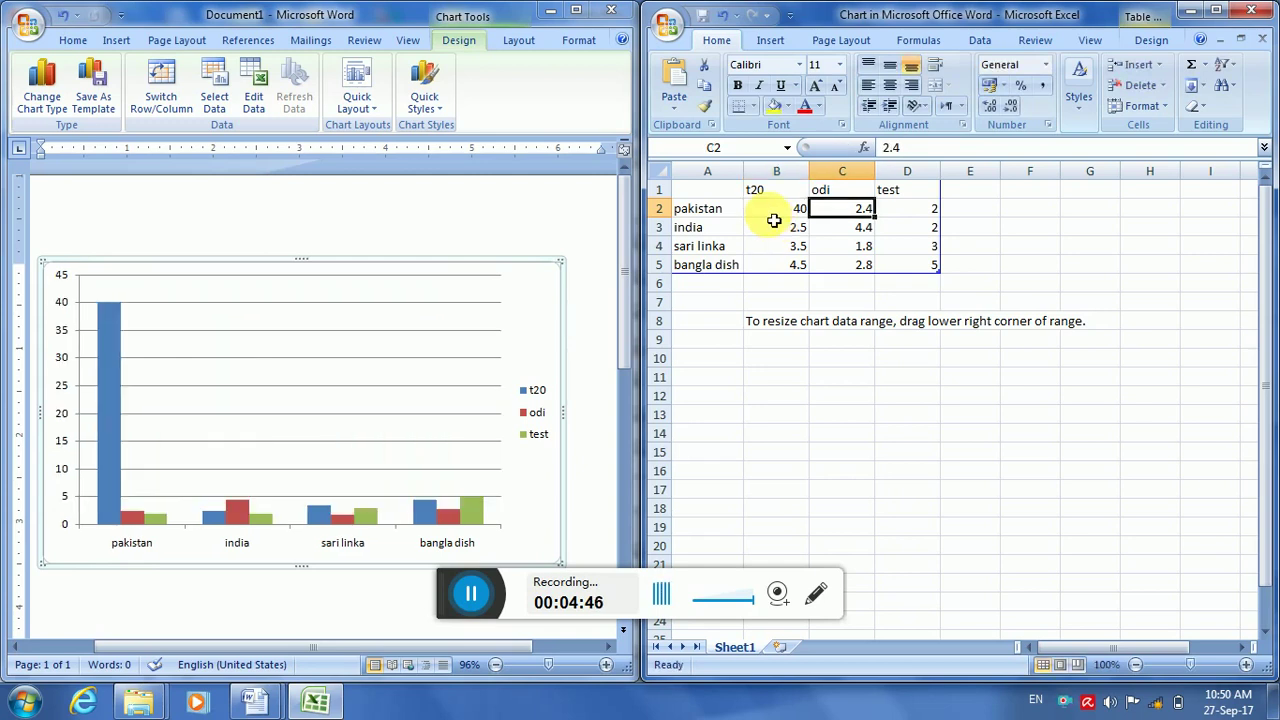
pyautogui.write('45')
pyautogui.press('Tab')
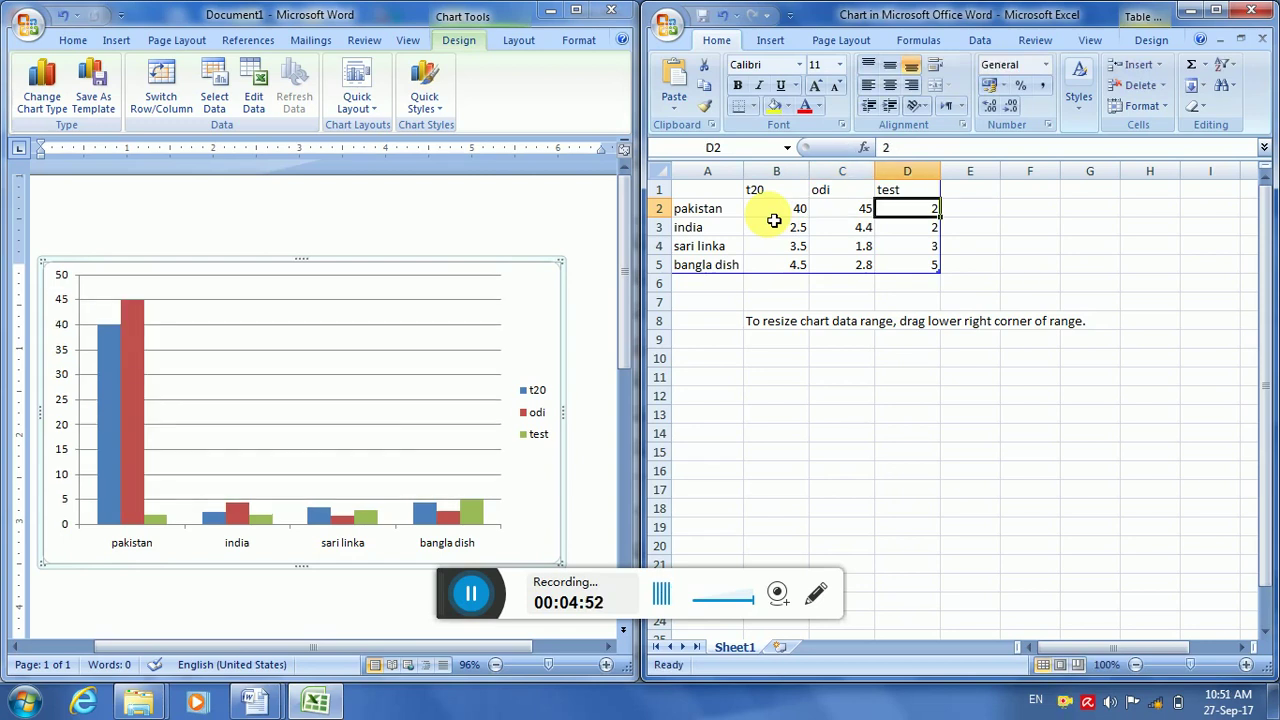
pyautogui.write('49')
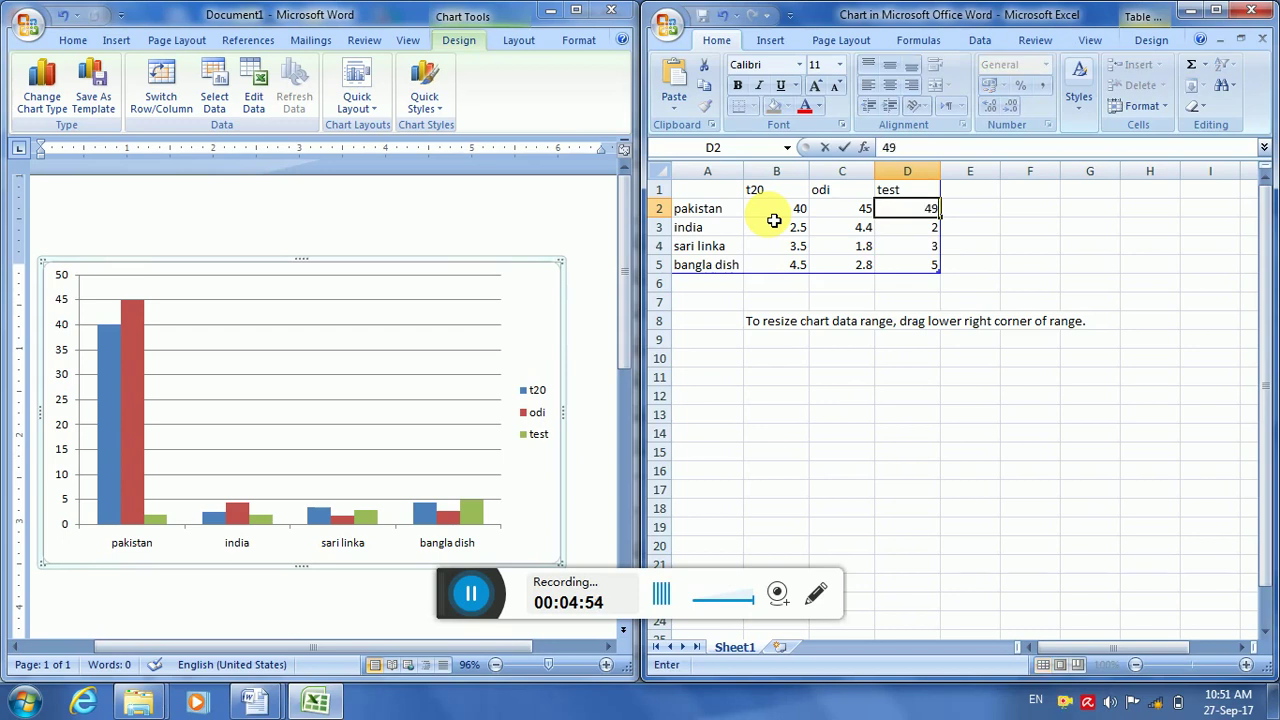
pyautogui.press('Return')
# Enter india's scores: 45, 32 and 31
pyautogui.press('Left')
pyautogui.press('Left')
pyautogui.press('Left')
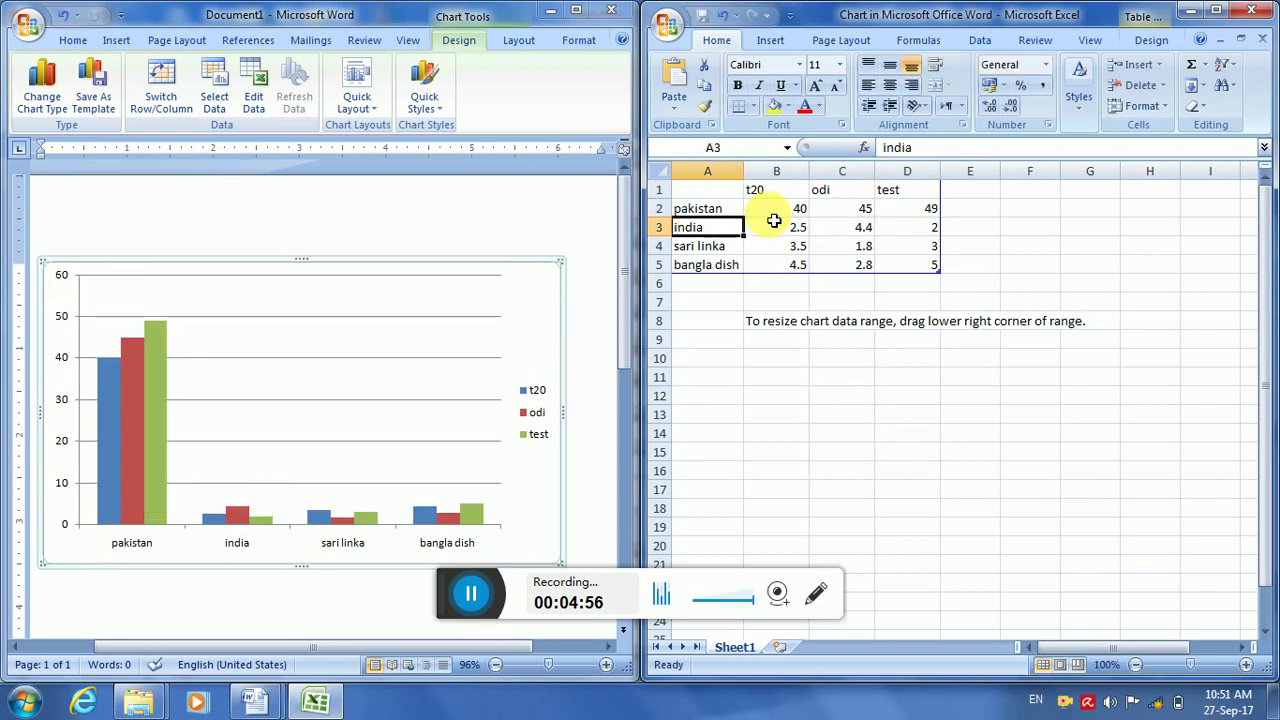
pyautogui.click(774, 221)
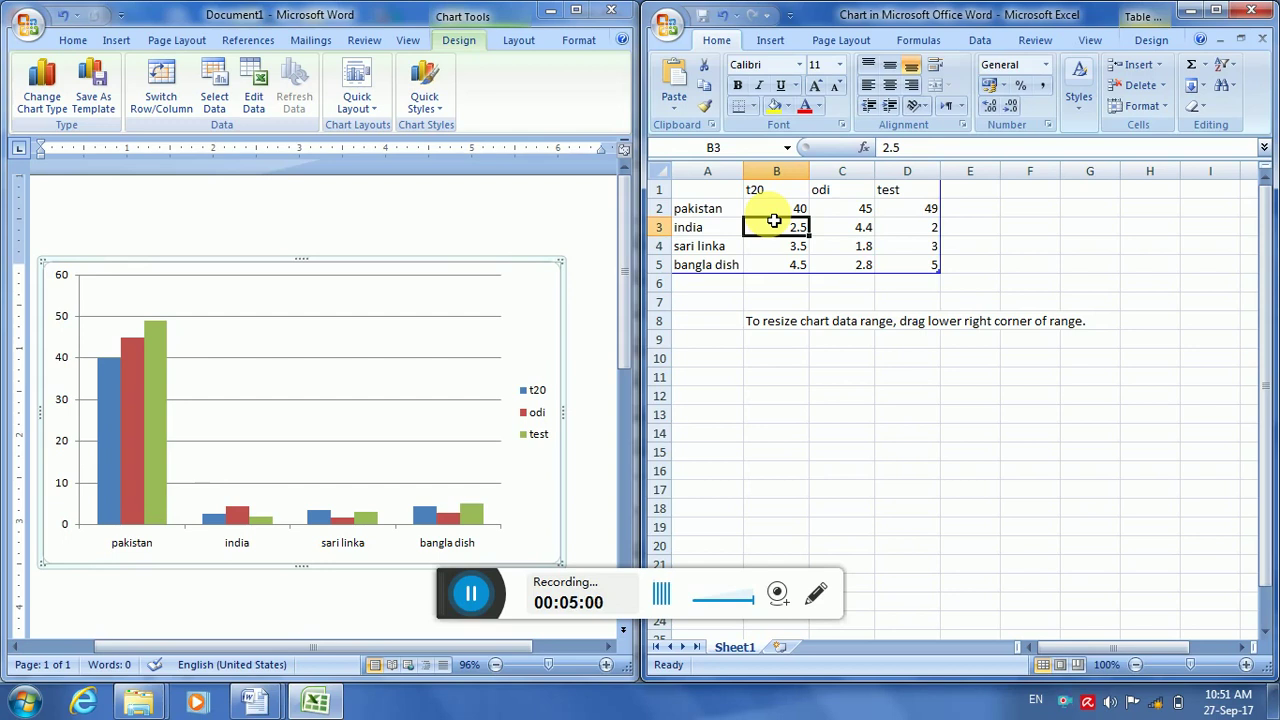
pyautogui.write('45')
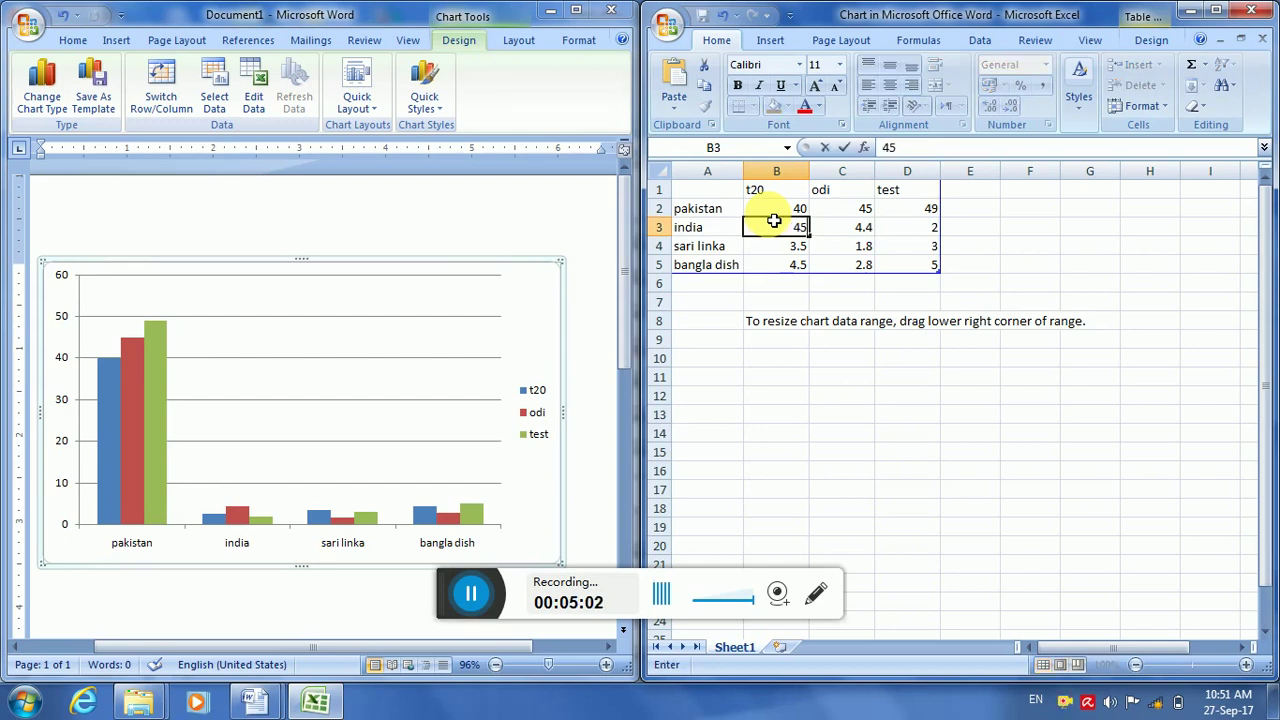
pyautogui.press('Tab')
pyautogui.write('32')
pyautogui.press('Tab')
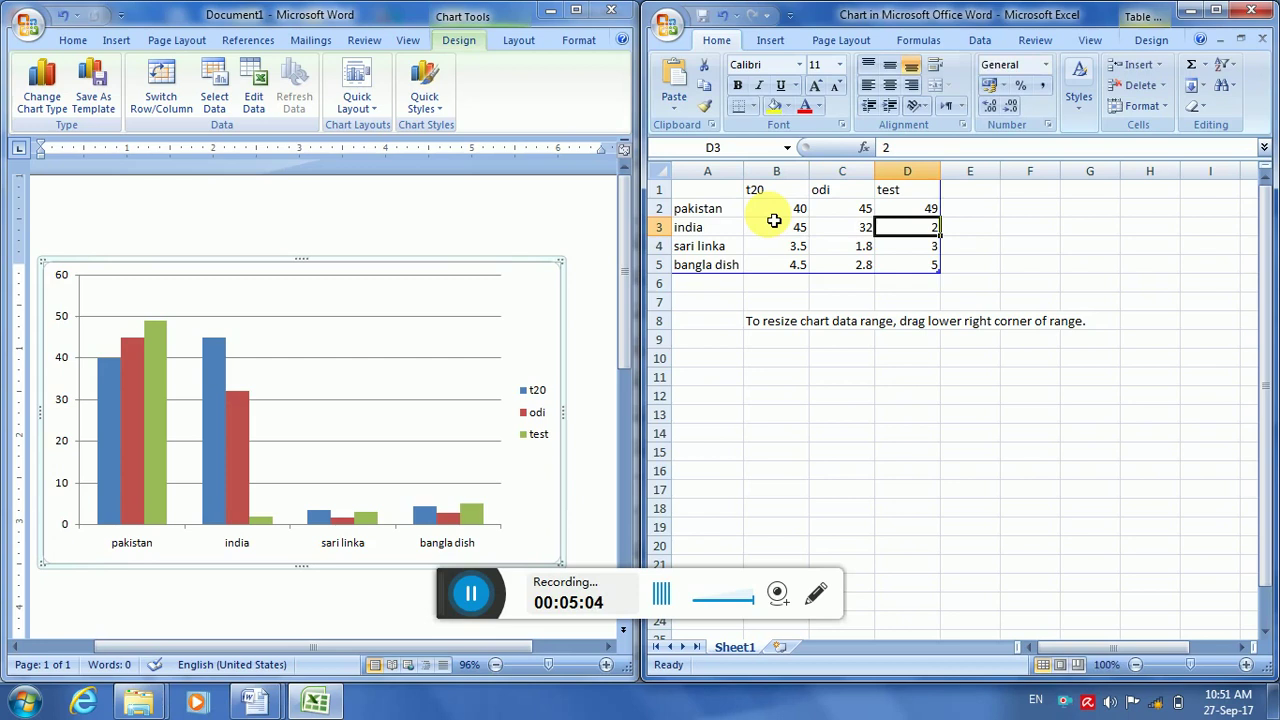
pyautogui.write('31')
pyautogui.press('Return')
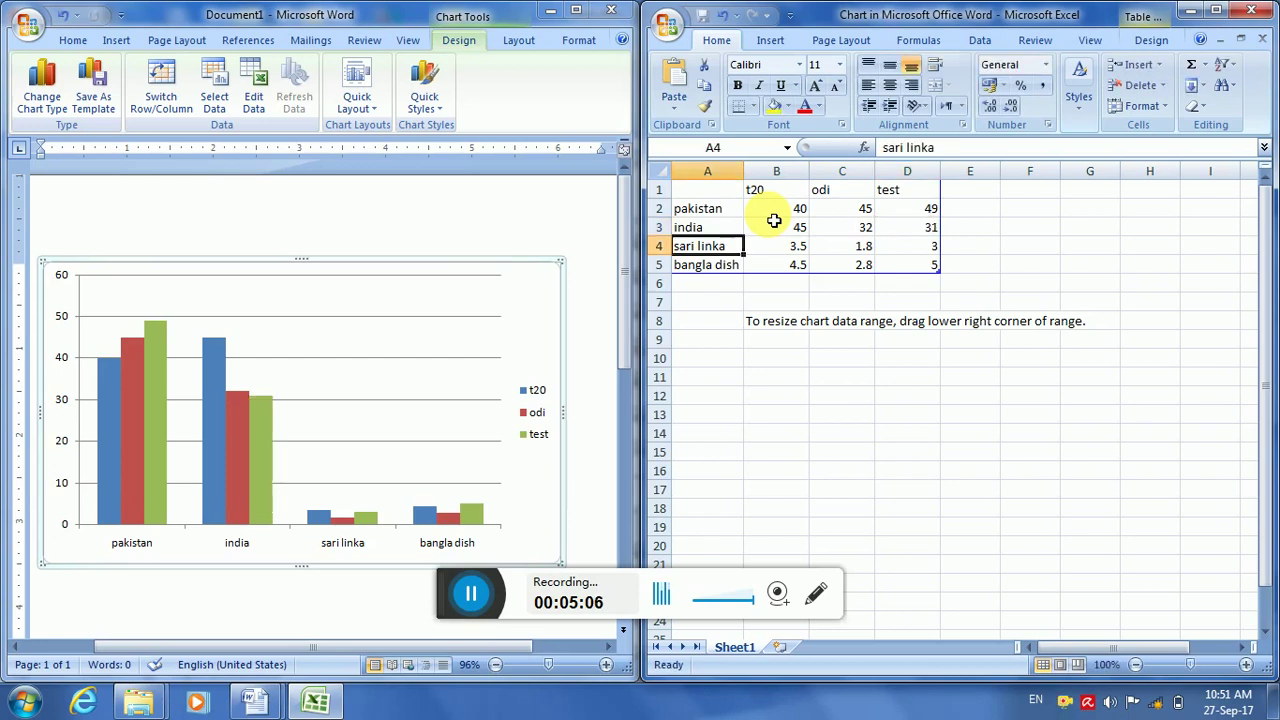
pyautogui.press('Tab')
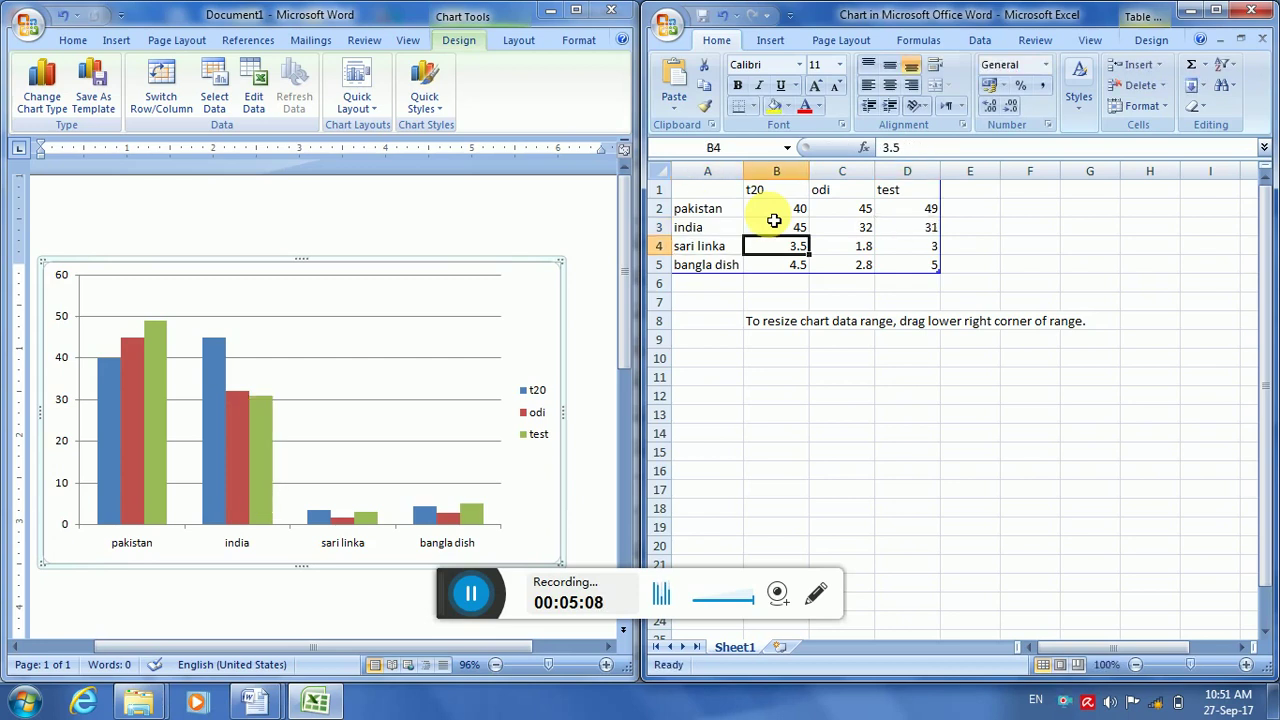
pyautogui.write('30')
pyautogui.press('Tab')
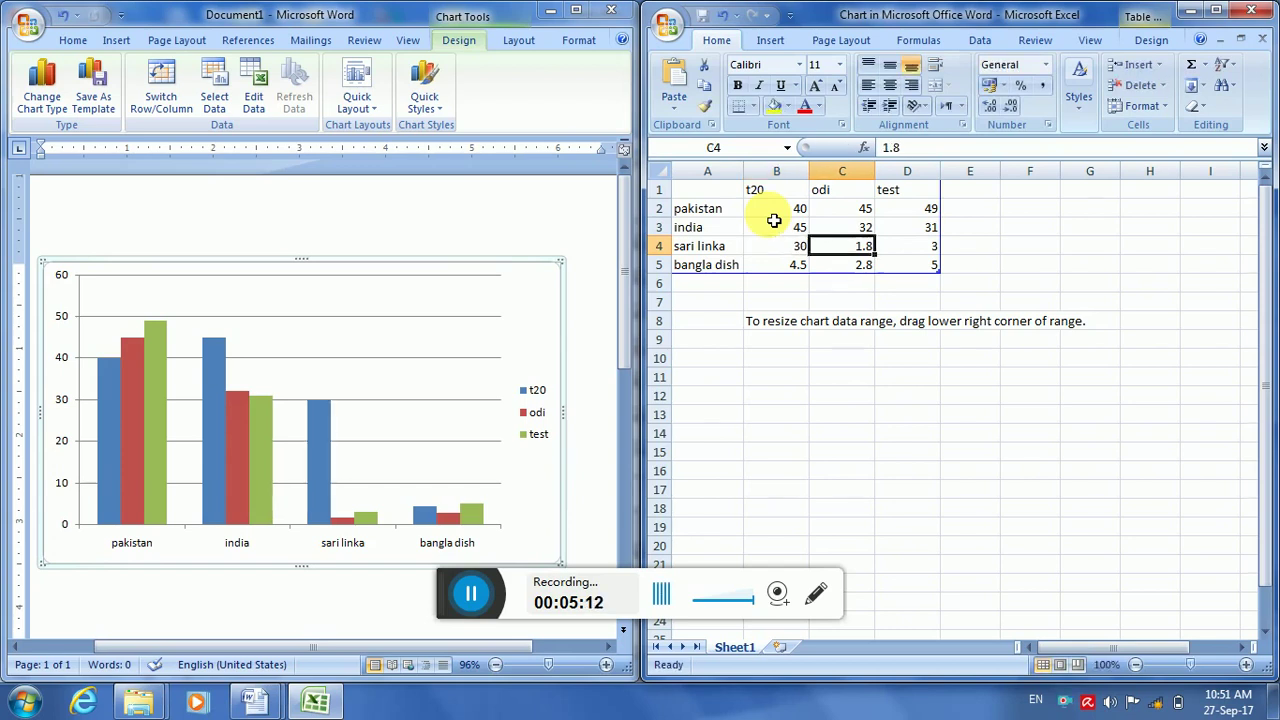
pyautogui.write('41')
pyautogui.press('Tab')
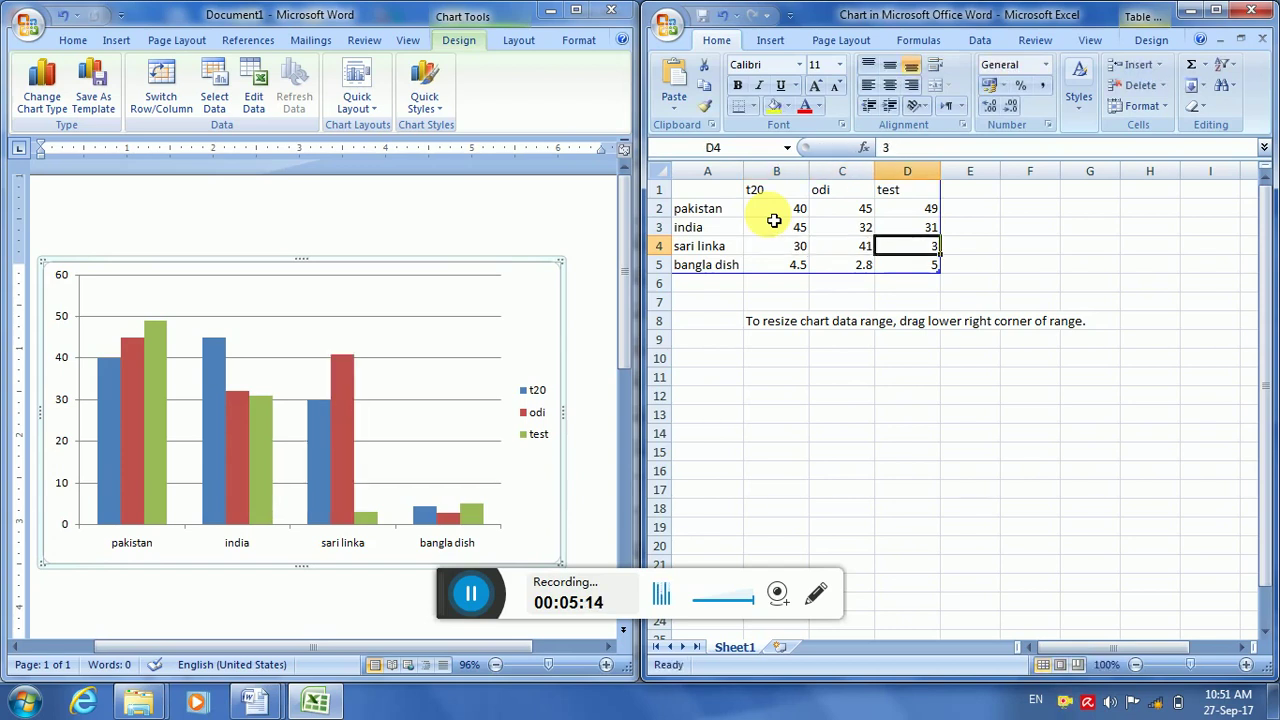
pyautogui.write('20')
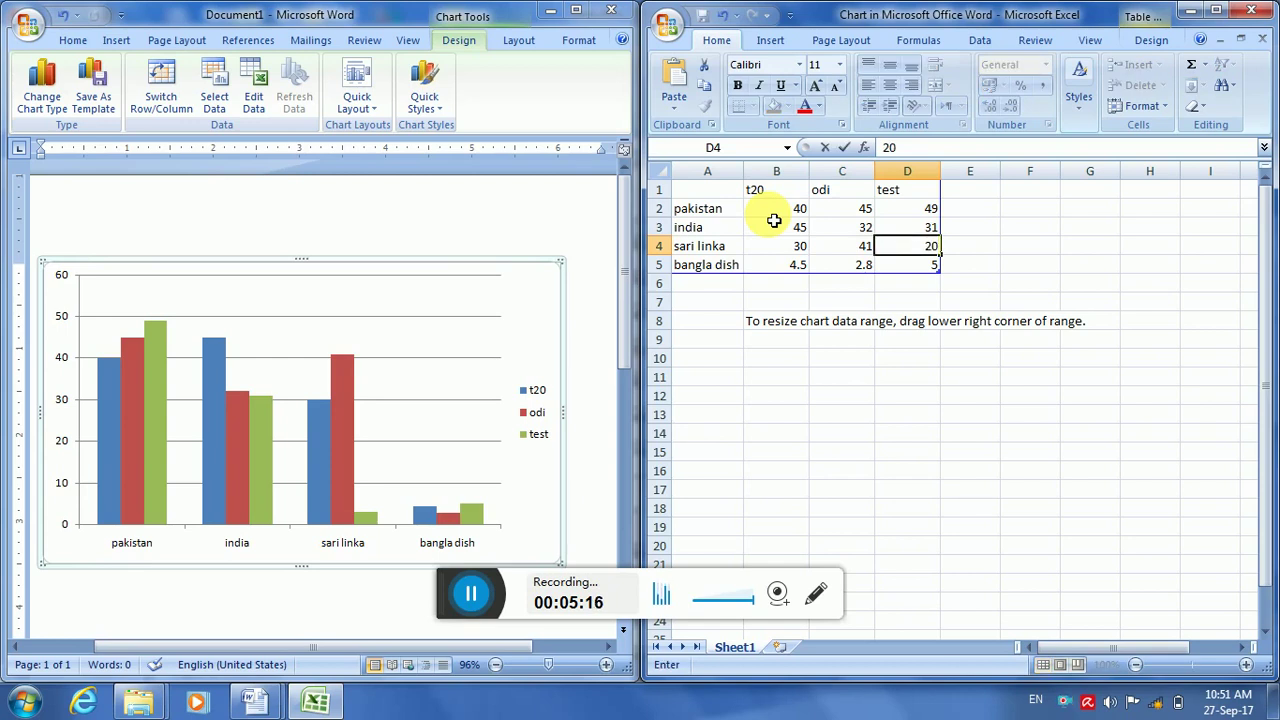
pyautogui.press('Return')
# Enter bangla dish's scores: 34, 41 and 44
pyautogui.press('Left')
pyautogui.press('Left')
pyautogui.press('Left')
pyautogui.press('Right')
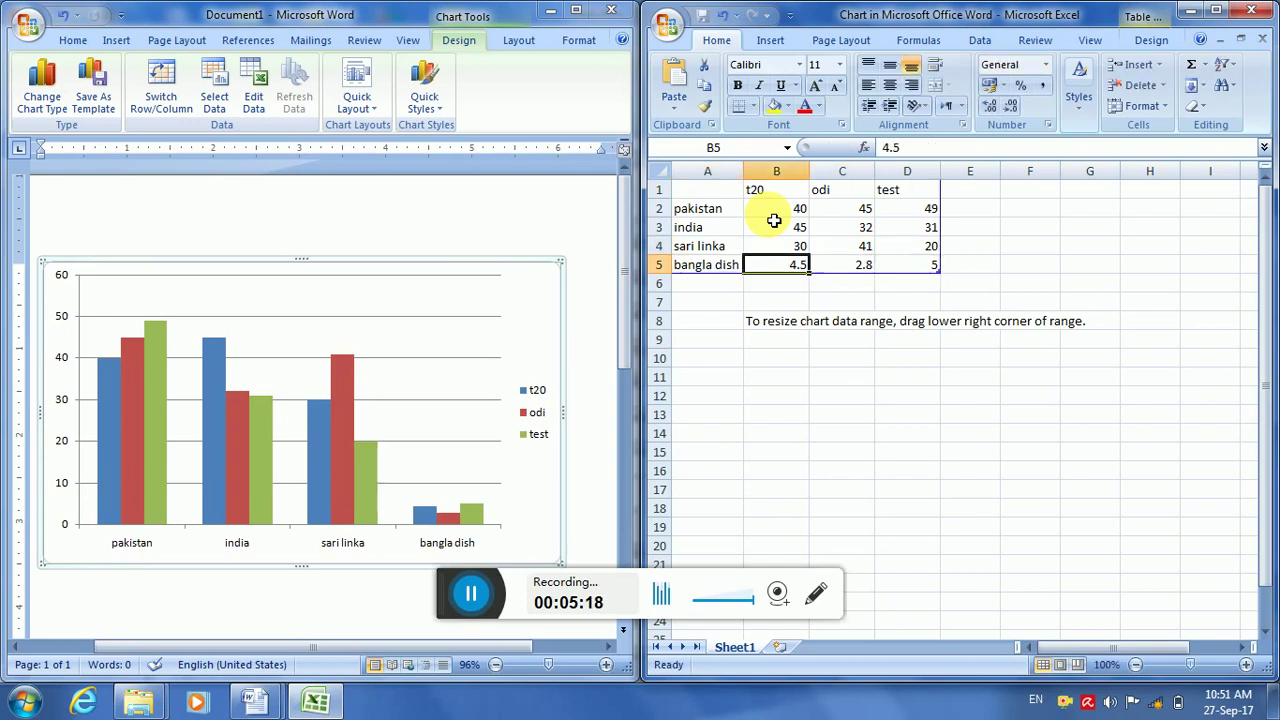
pyautogui.write('34')
pyautogui.press('Tab')
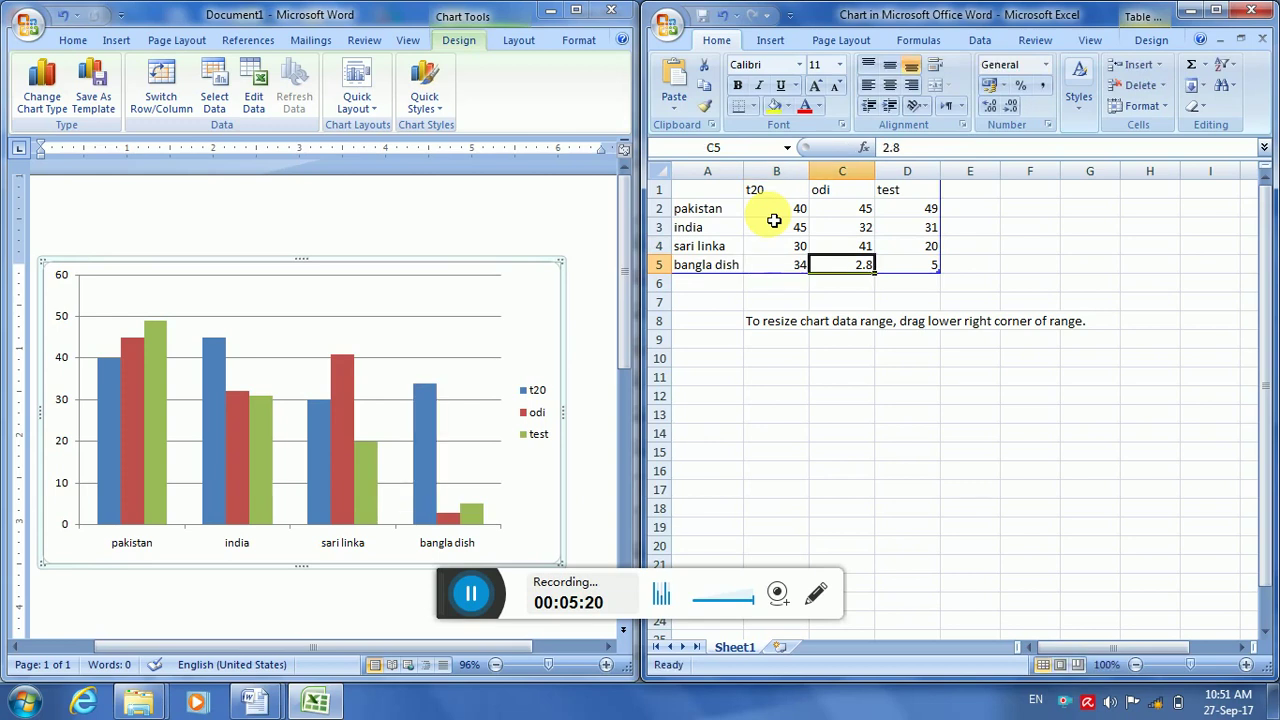
pyautogui.write('41')
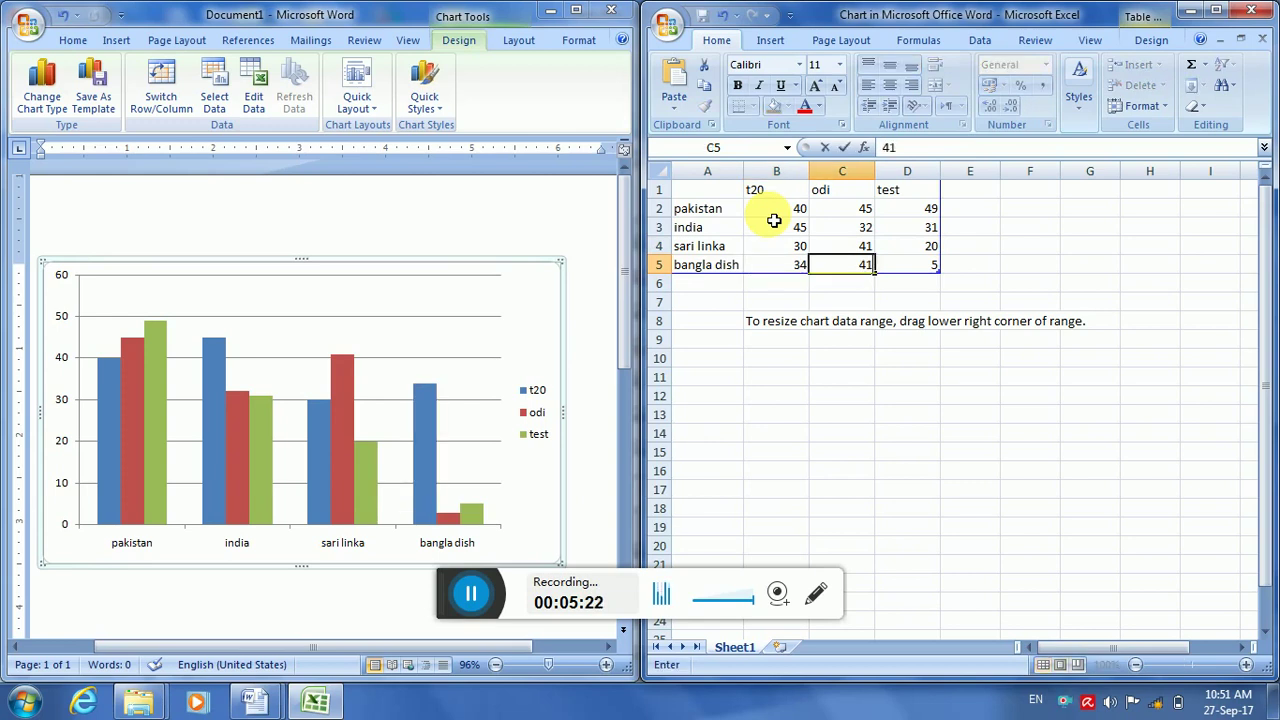
pyautogui.press('Tab')
pyautogui.write('44')
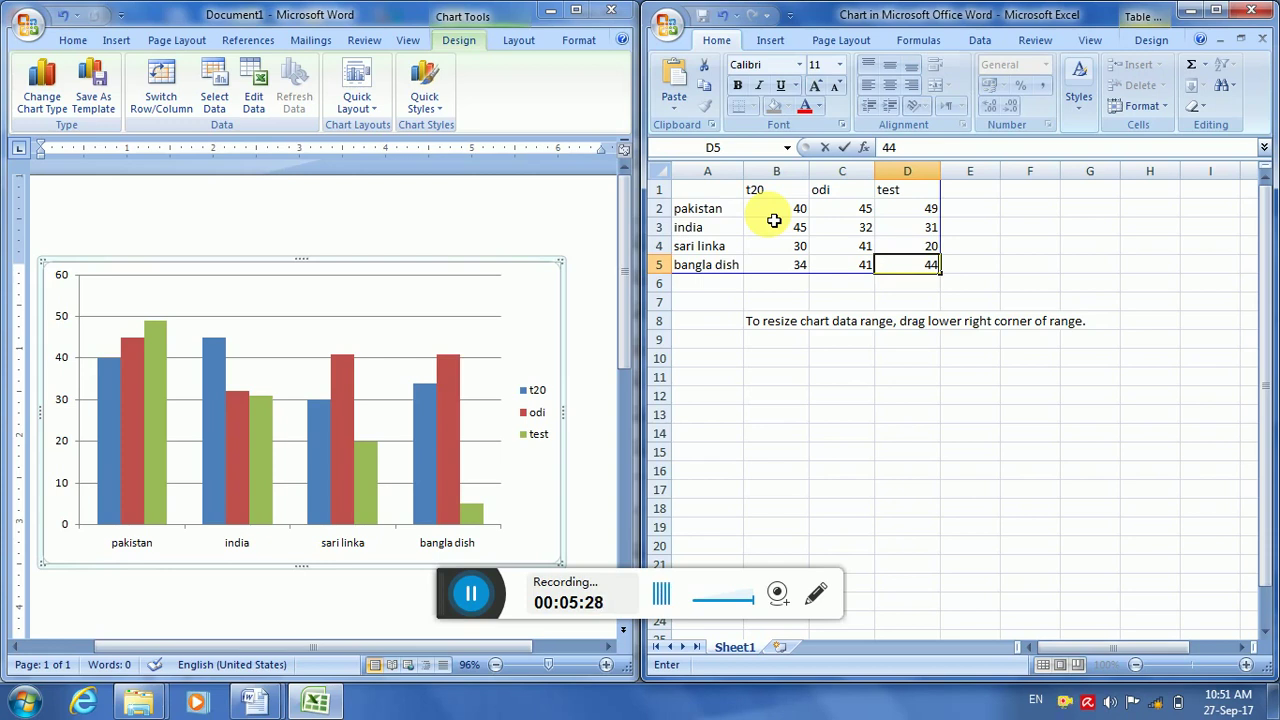
pyautogui.click(776, 225)
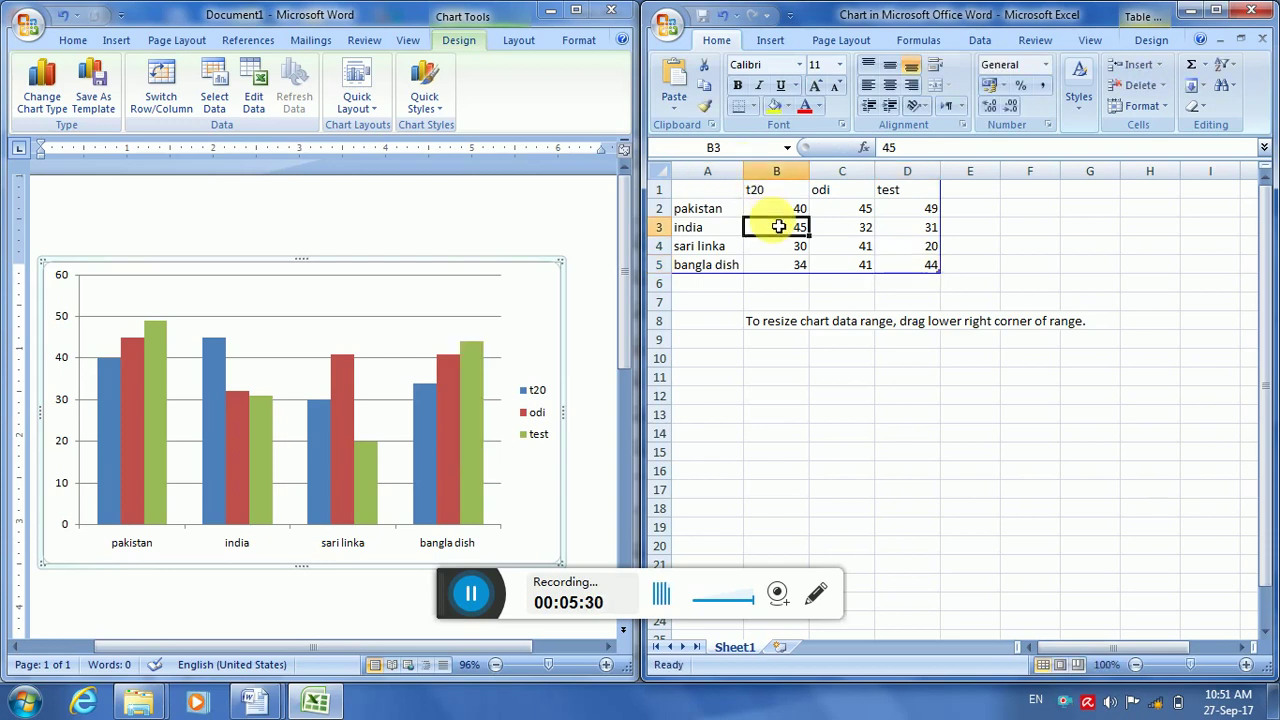
pyautogui.click(1251, 10)
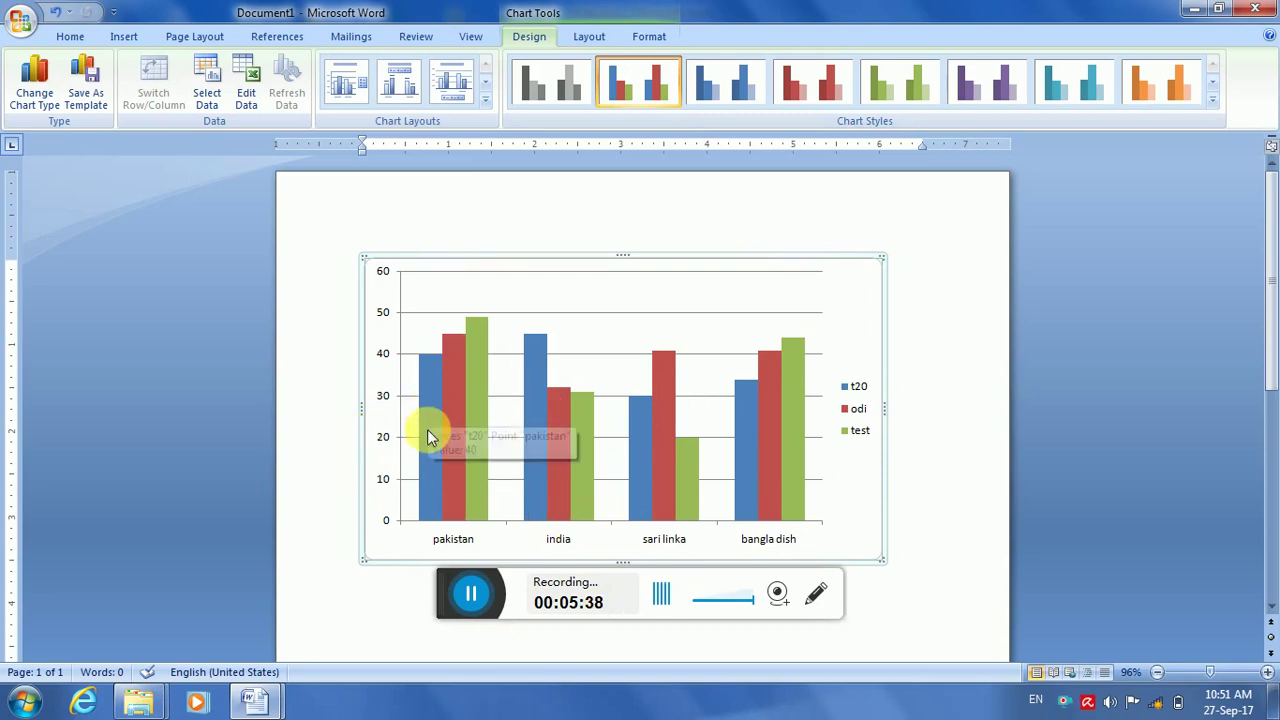
pyautogui.moveTo(434, 415)
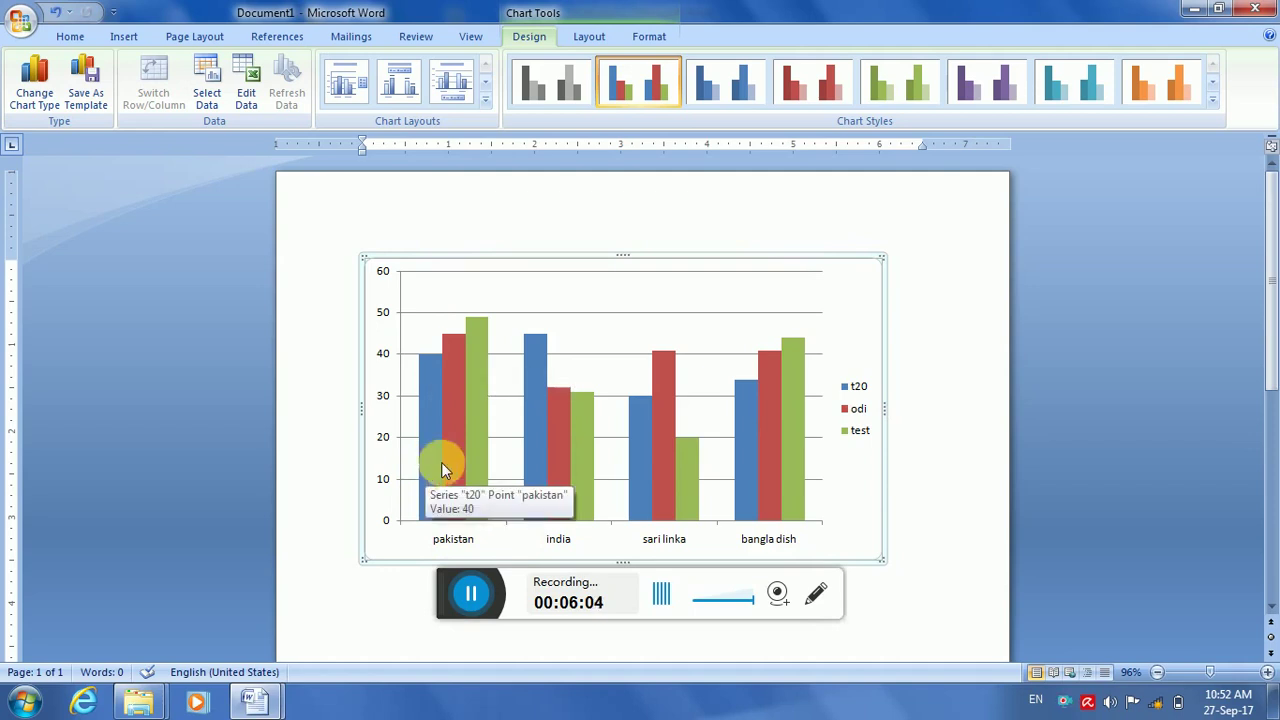
pyautogui.moveTo(490, 453)
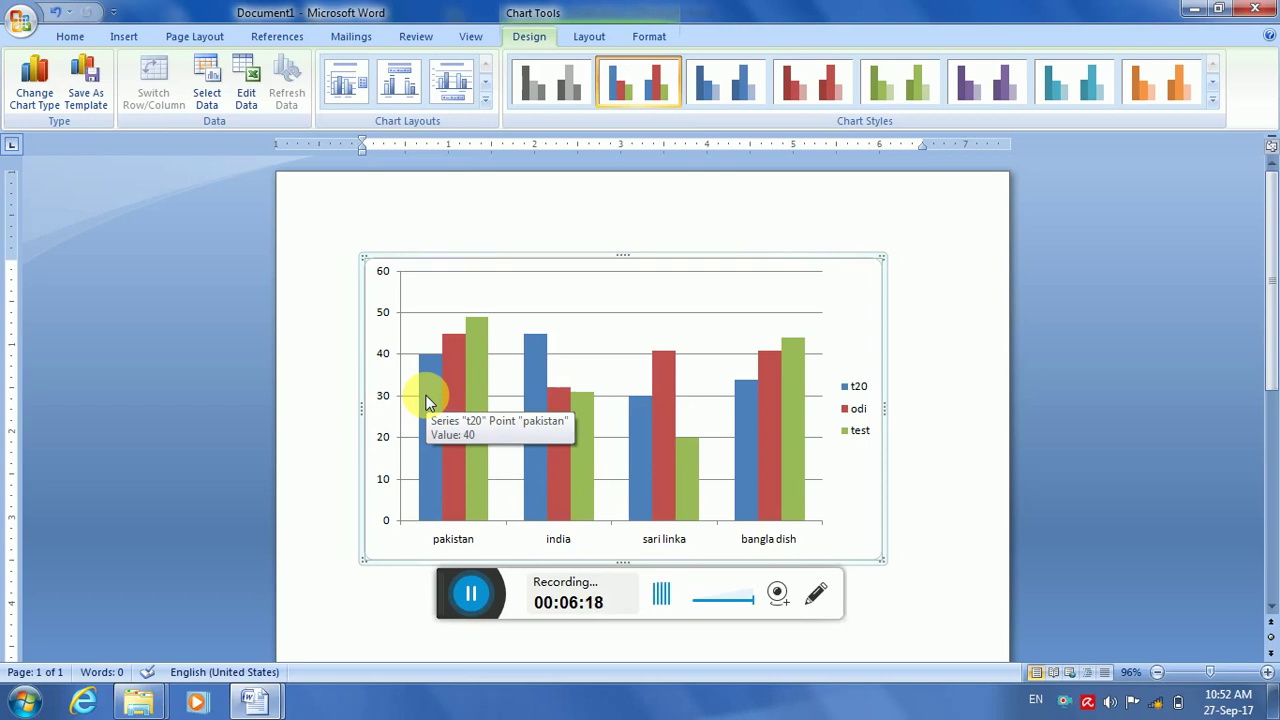
pyautogui.moveTo(451, 380)
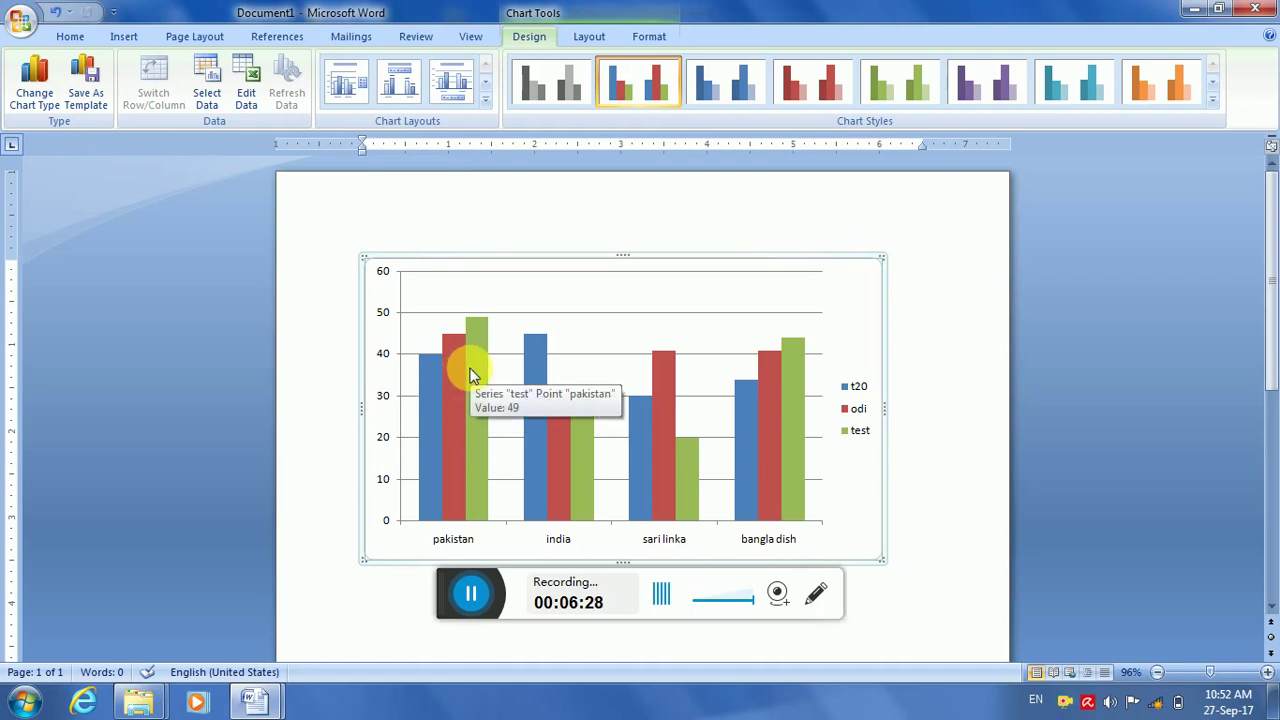
pyautogui.moveTo(540, 373)
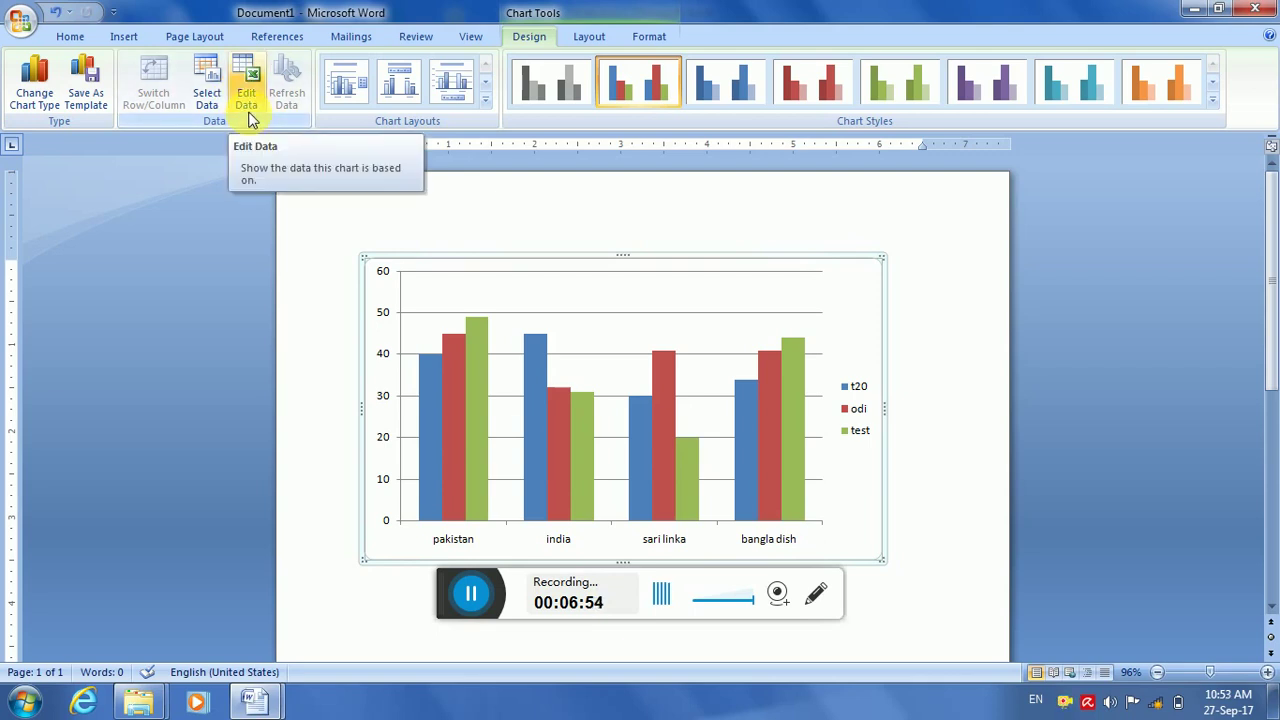
# Reopen the chart data in Excel and stretch its range down to row 6
pyautogui.click(250, 118)
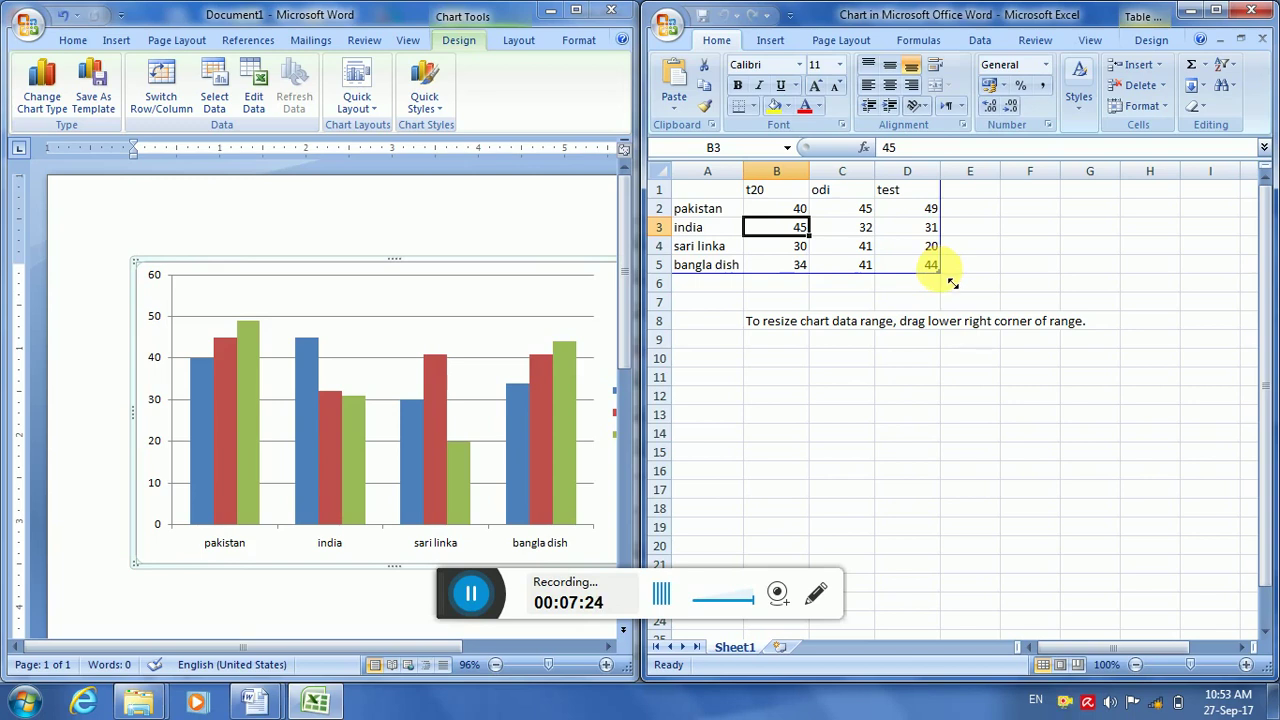
pyautogui.moveTo(952, 283)
pyautogui.mouseDown()
pyautogui.moveTo(952, 298)
pyautogui.moveTo(943, 286)
pyautogui.mouseUp()
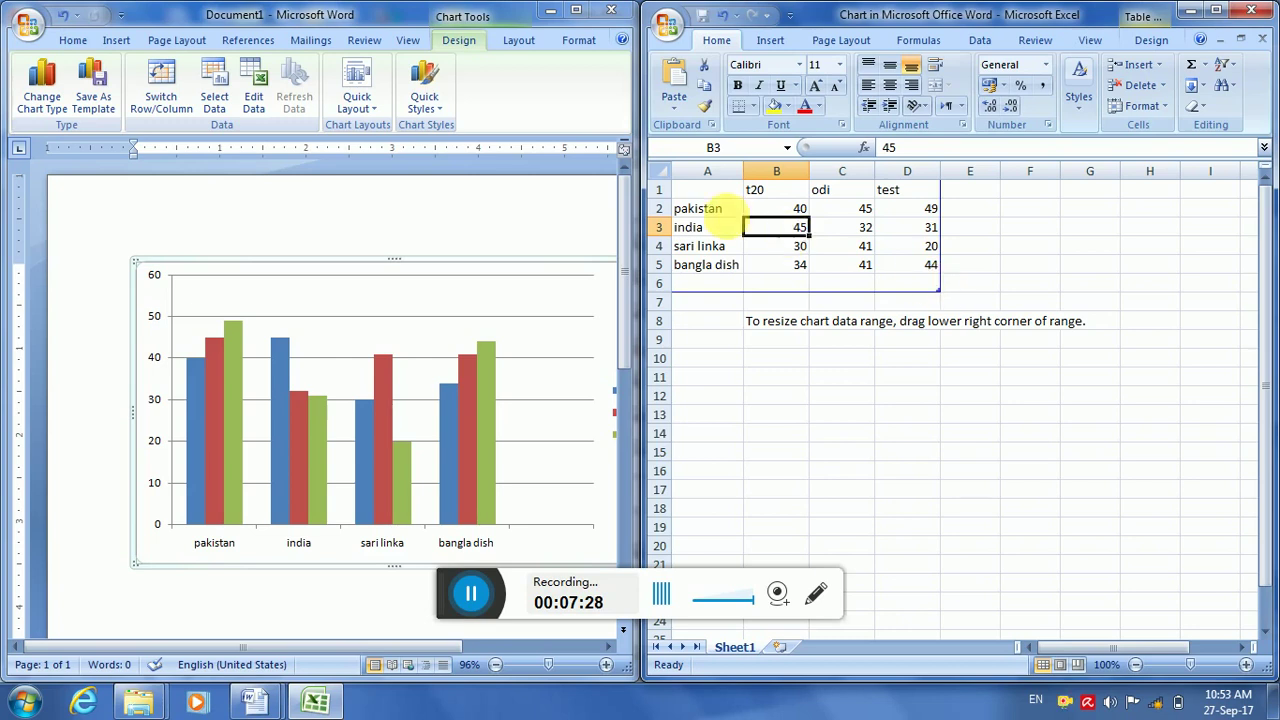
# Add an afghanistan row in A6 with scores 34, 31 and 22
pyautogui.click(706, 284)
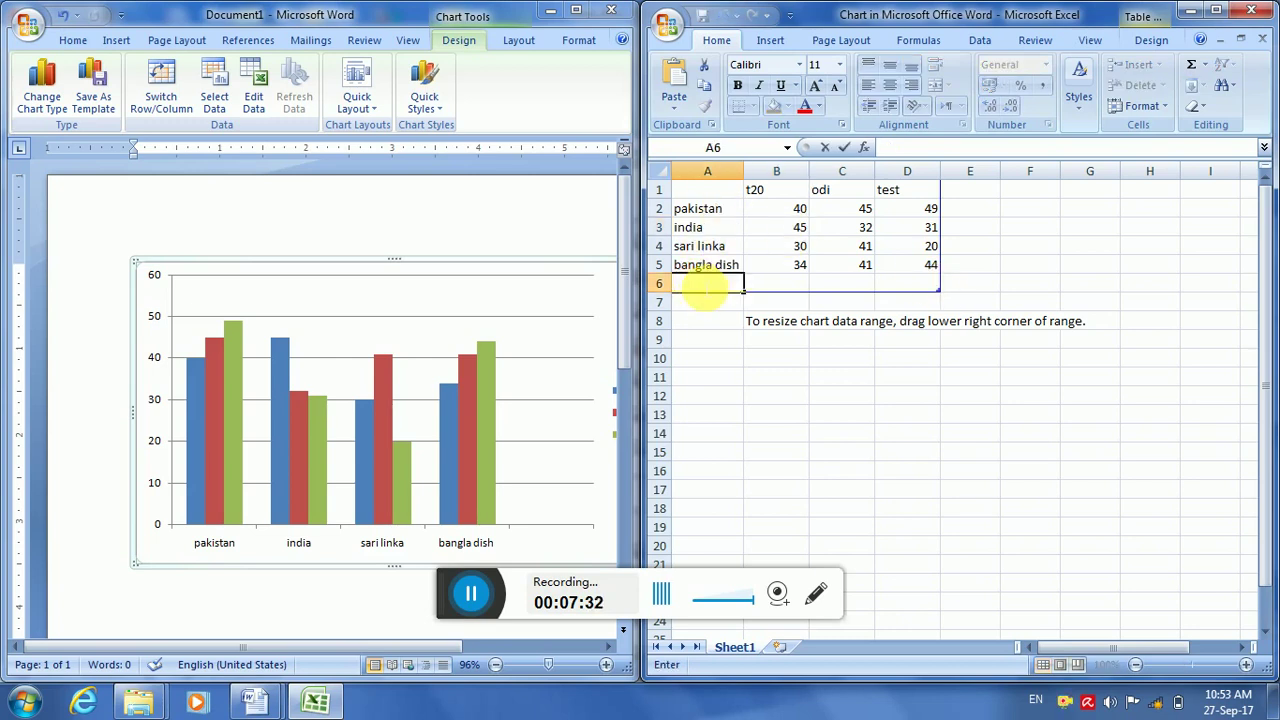
pyautogui.write('afg')
pyautogui.write('hanist')
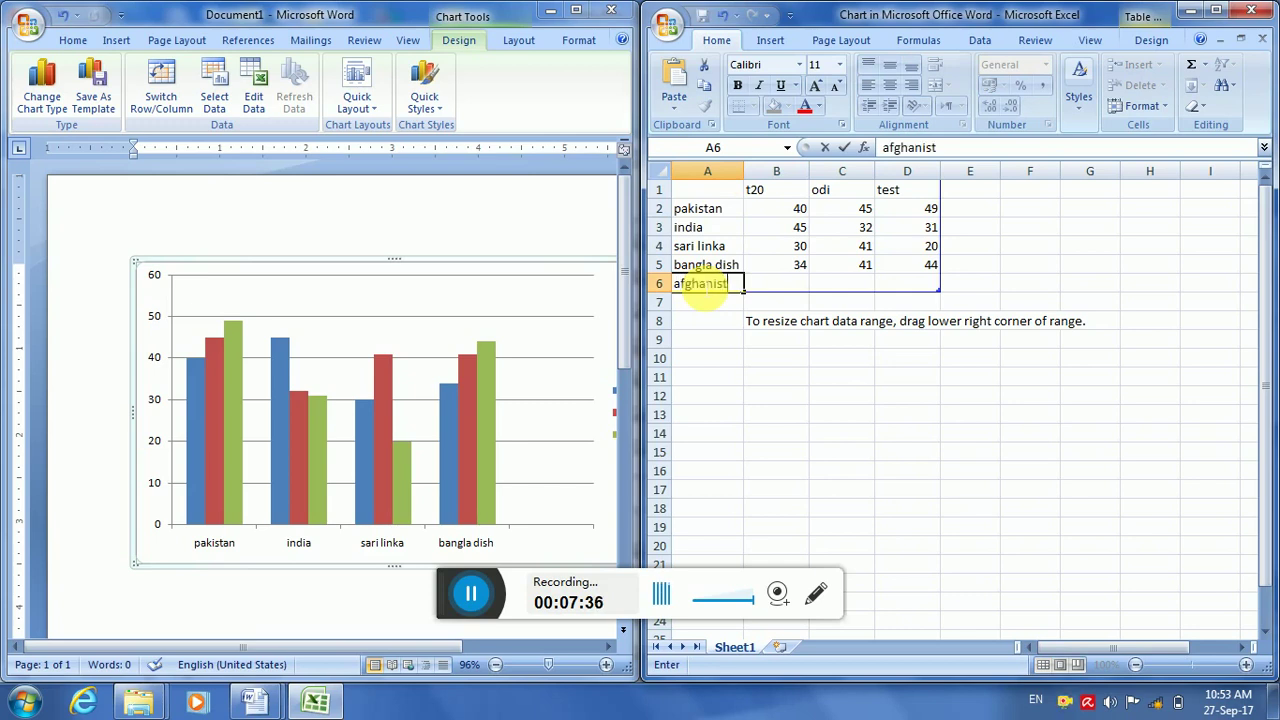
pyautogui.write('an')
pyautogui.press('Tab')
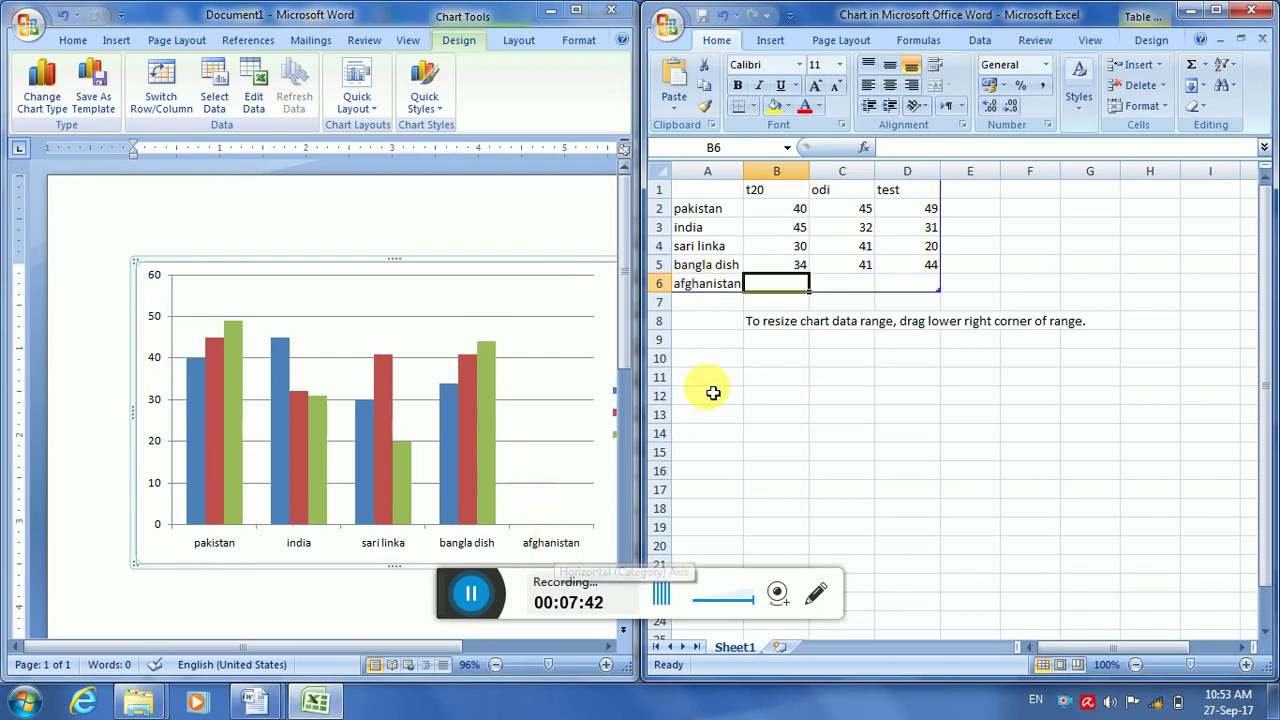
pyautogui.write('34')
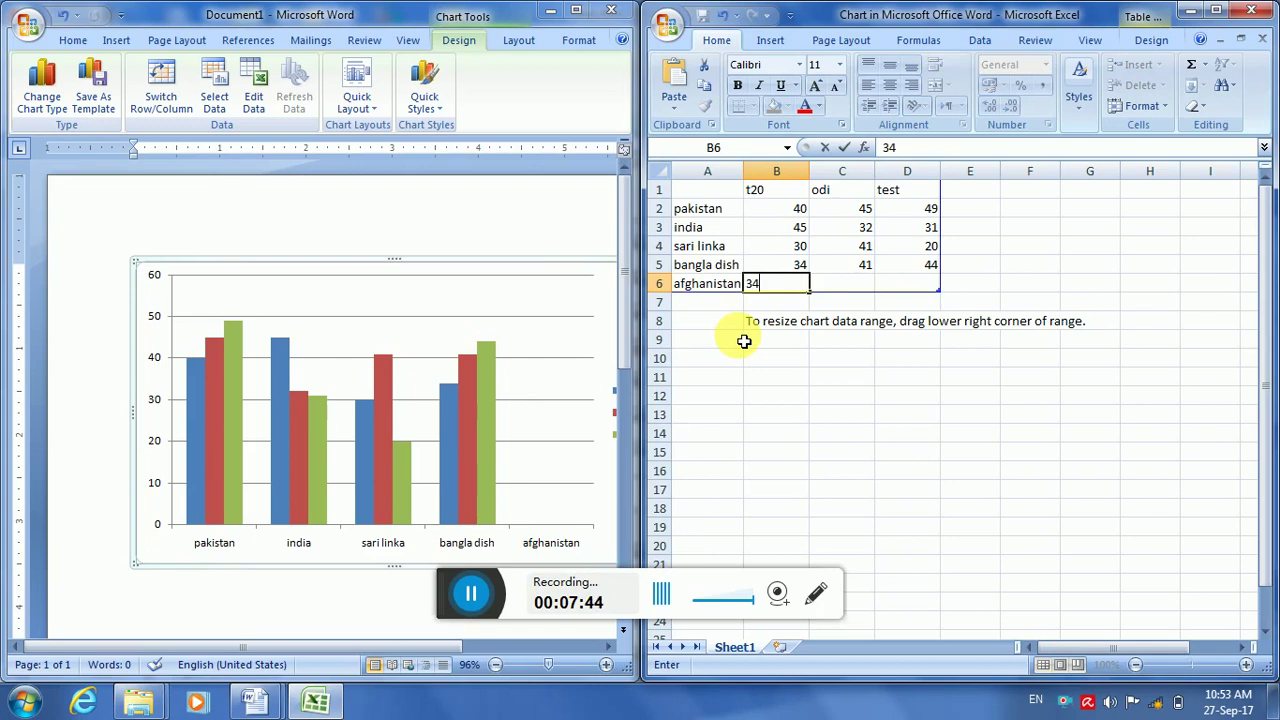
pyautogui.press('Tab')
pyautogui.write('3')
pyautogui.press('Tab')
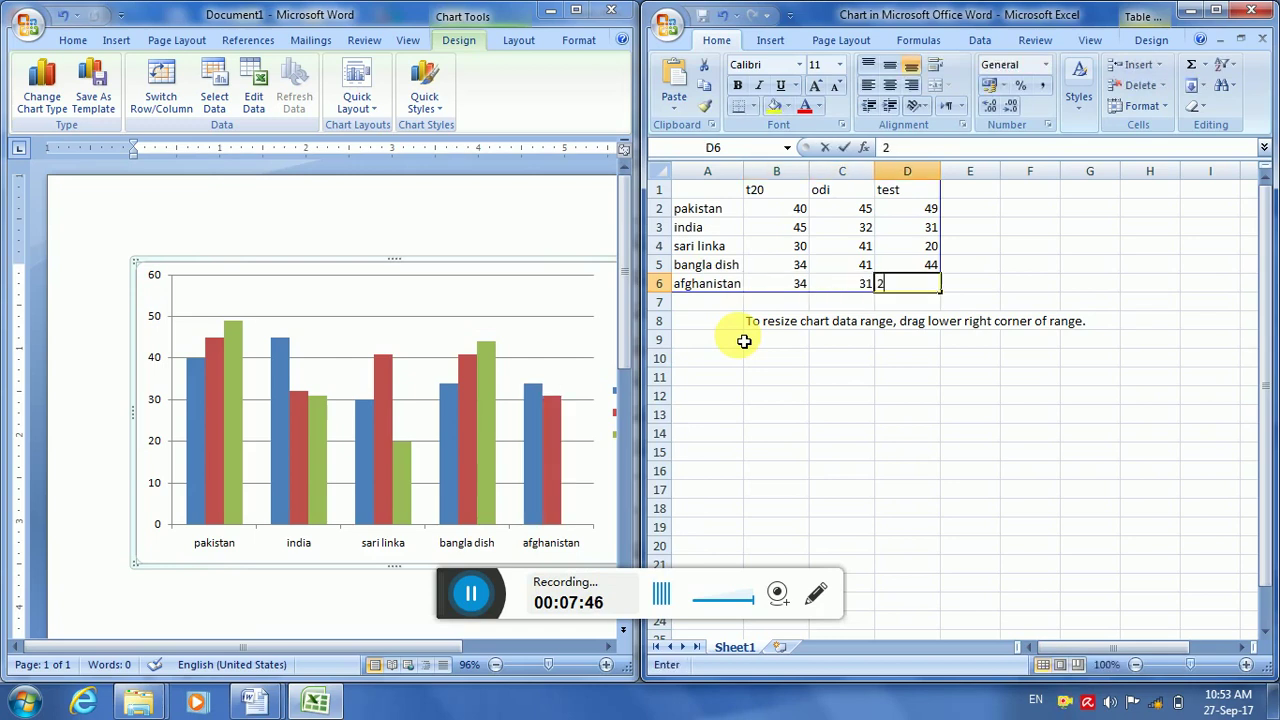
pyautogui.write('22')
pyautogui.click(832, 253)
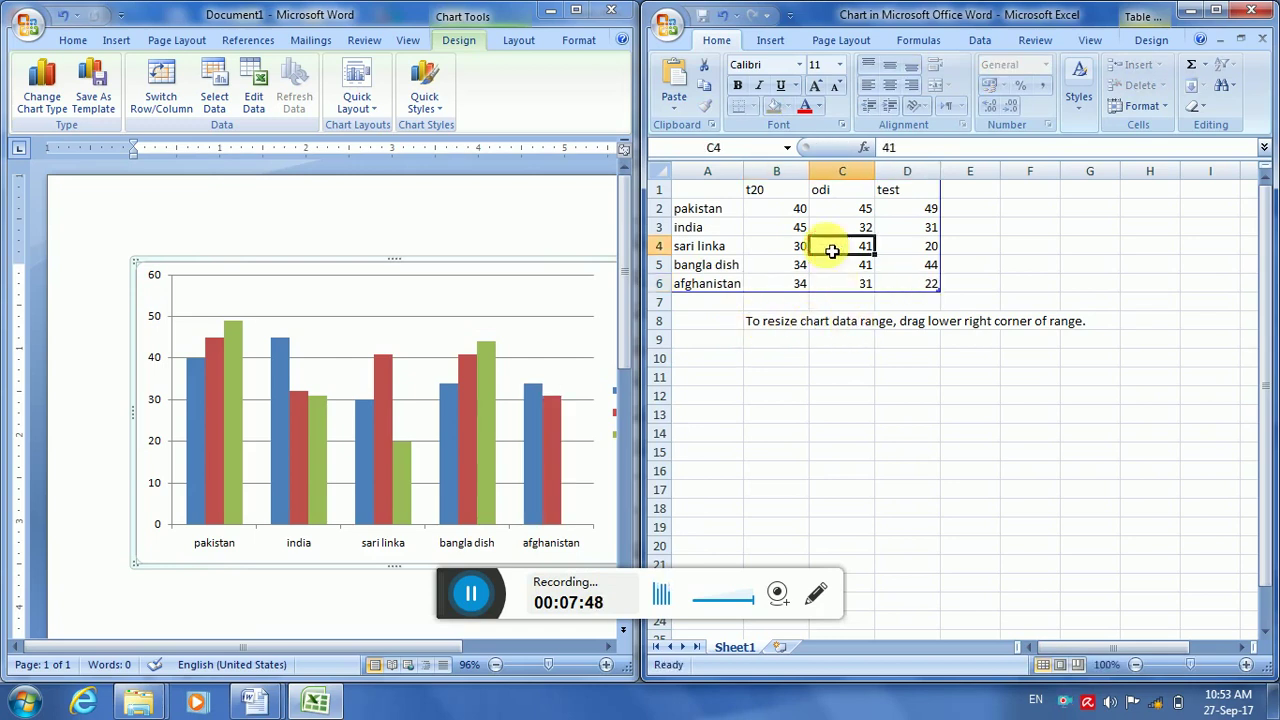
# Close the Excel data sheet and switch the chart to 3-D Clustered Column
pyautogui.click(1245, 17)
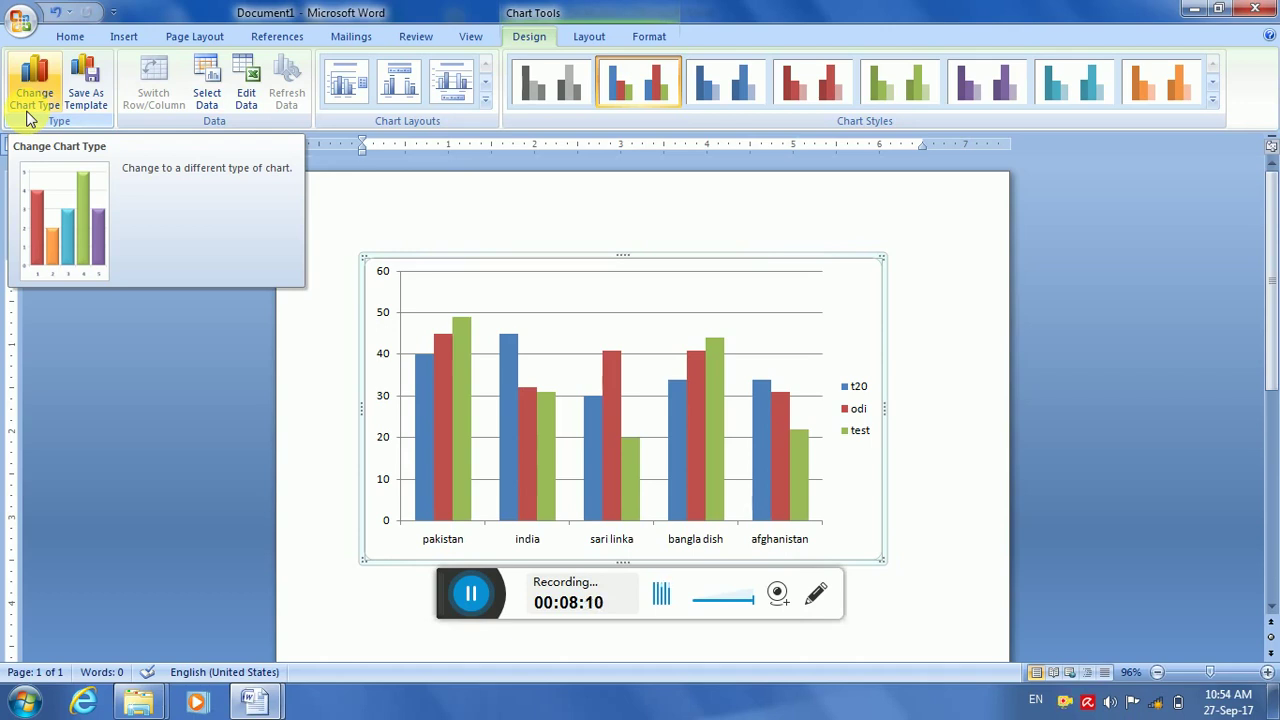
pyautogui.click(29, 115)
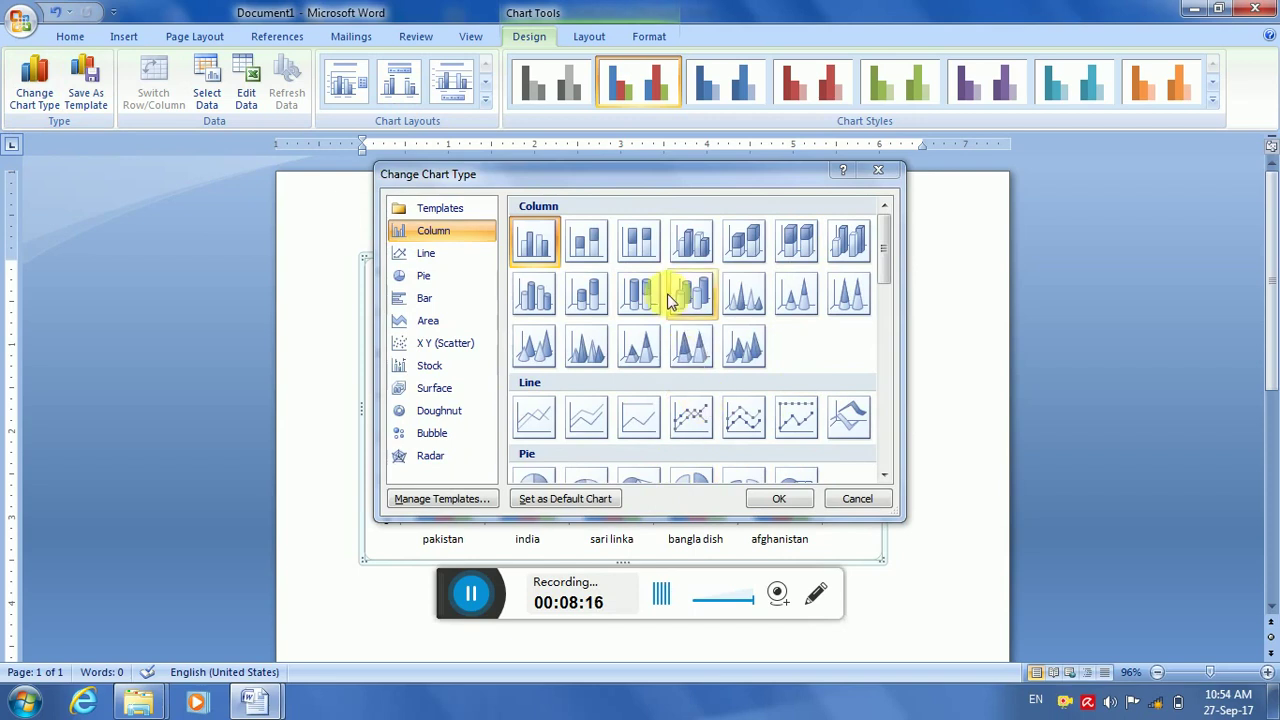
pyautogui.click(697, 252)
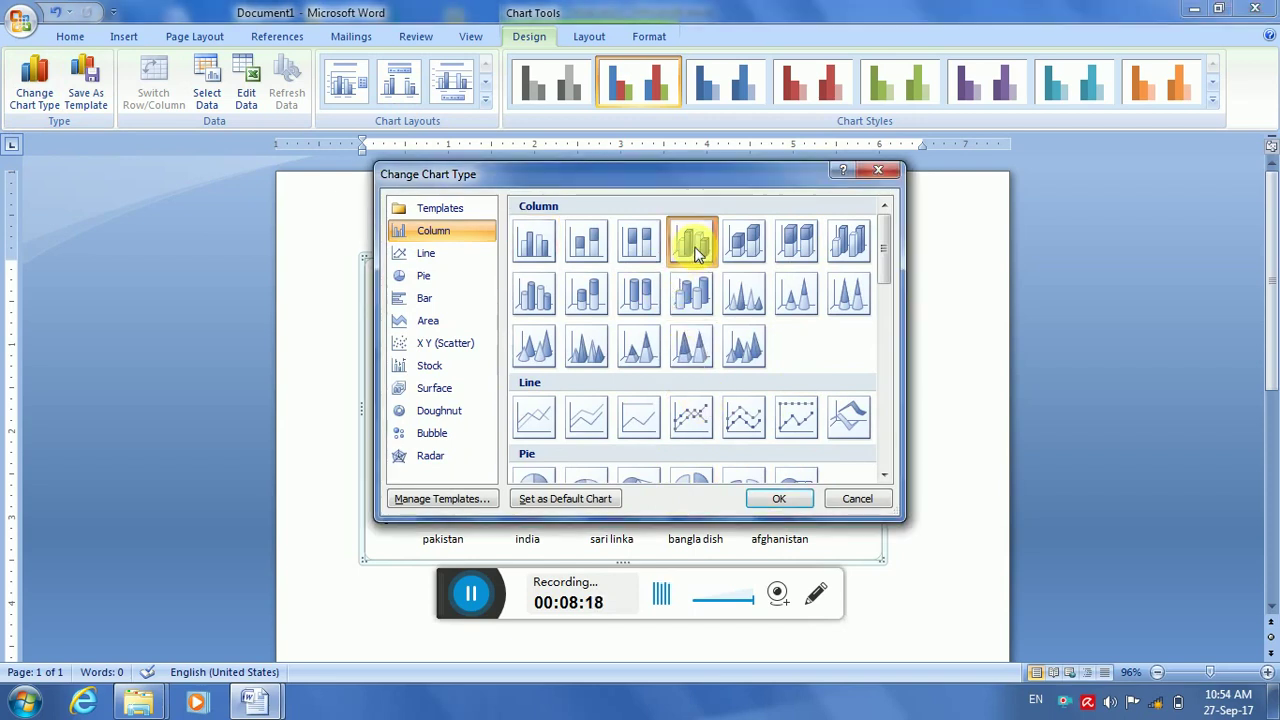
pyautogui.click(773, 500)
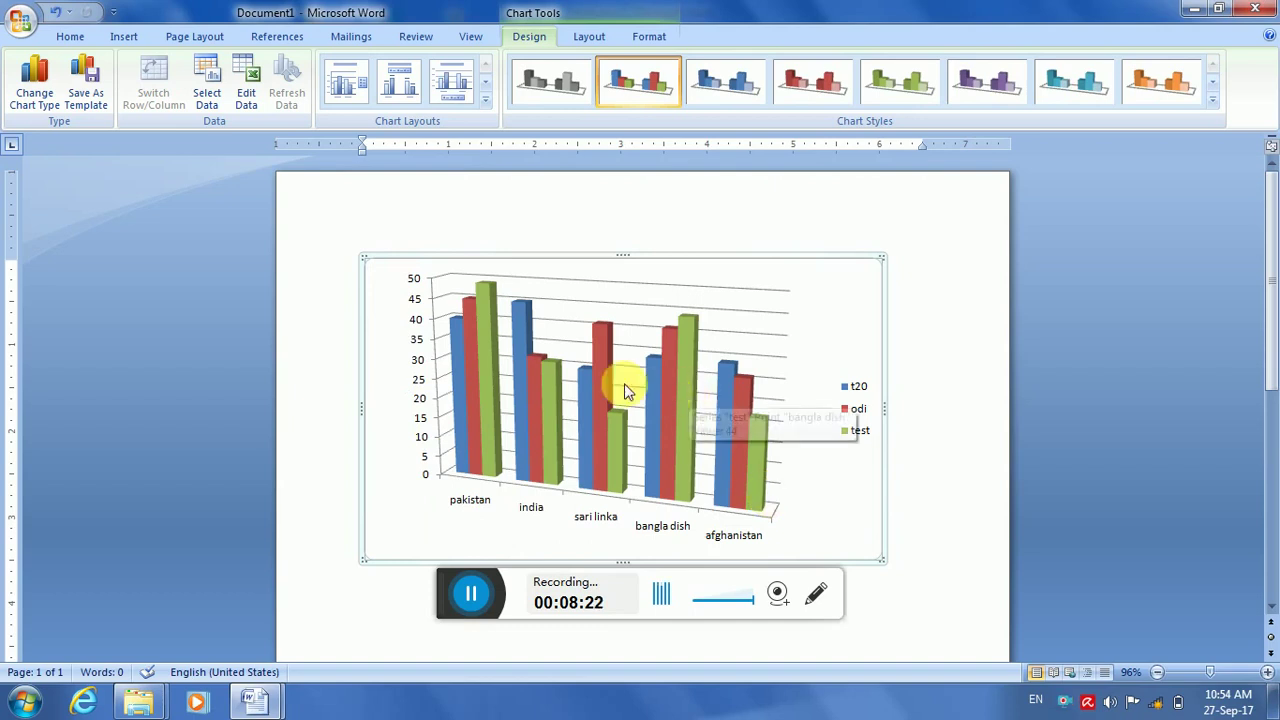
# Apply a layout with chart and axis titles, then the red-on-white chart style
pyautogui.click(485, 101)
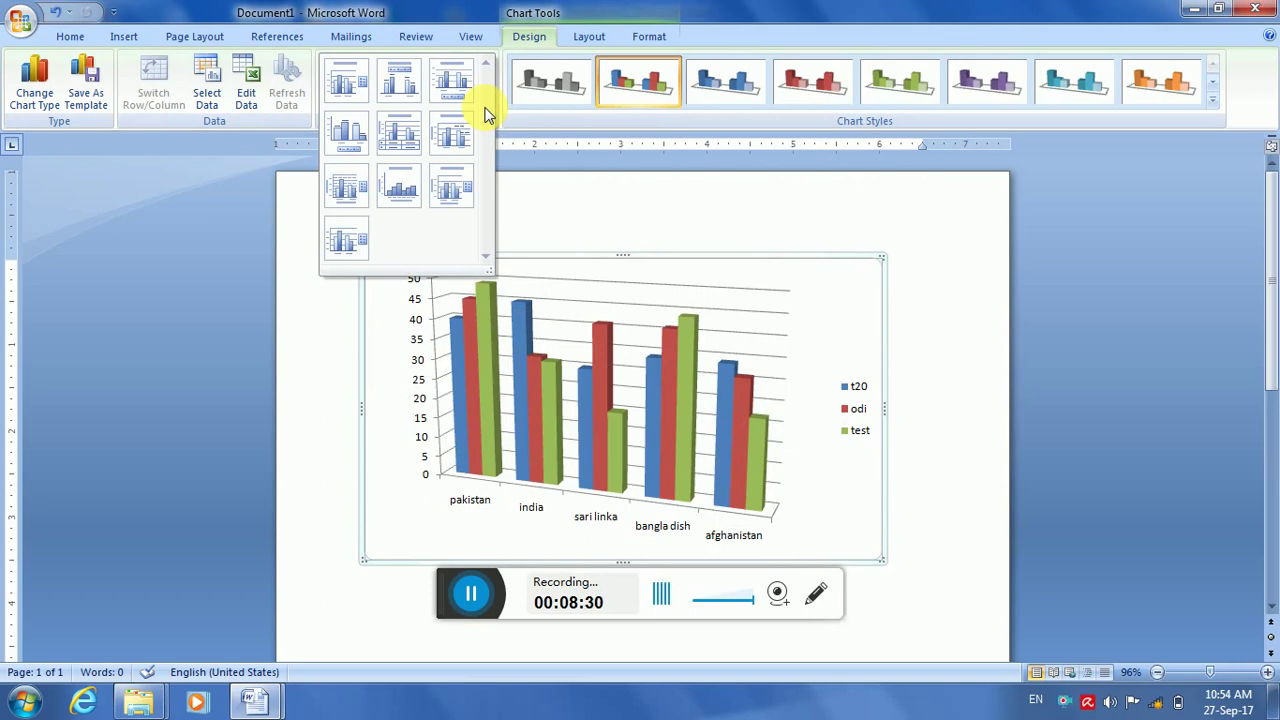
pyautogui.click(453, 190)
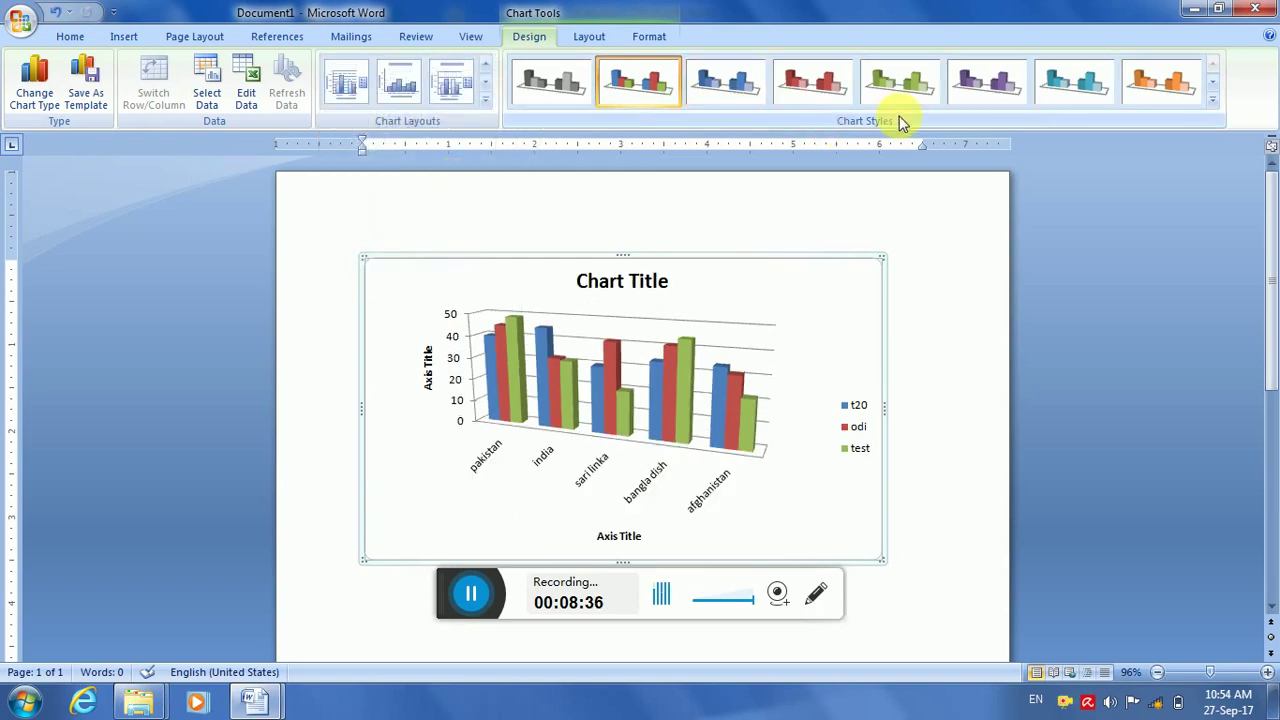
pyautogui.click(1214, 101)
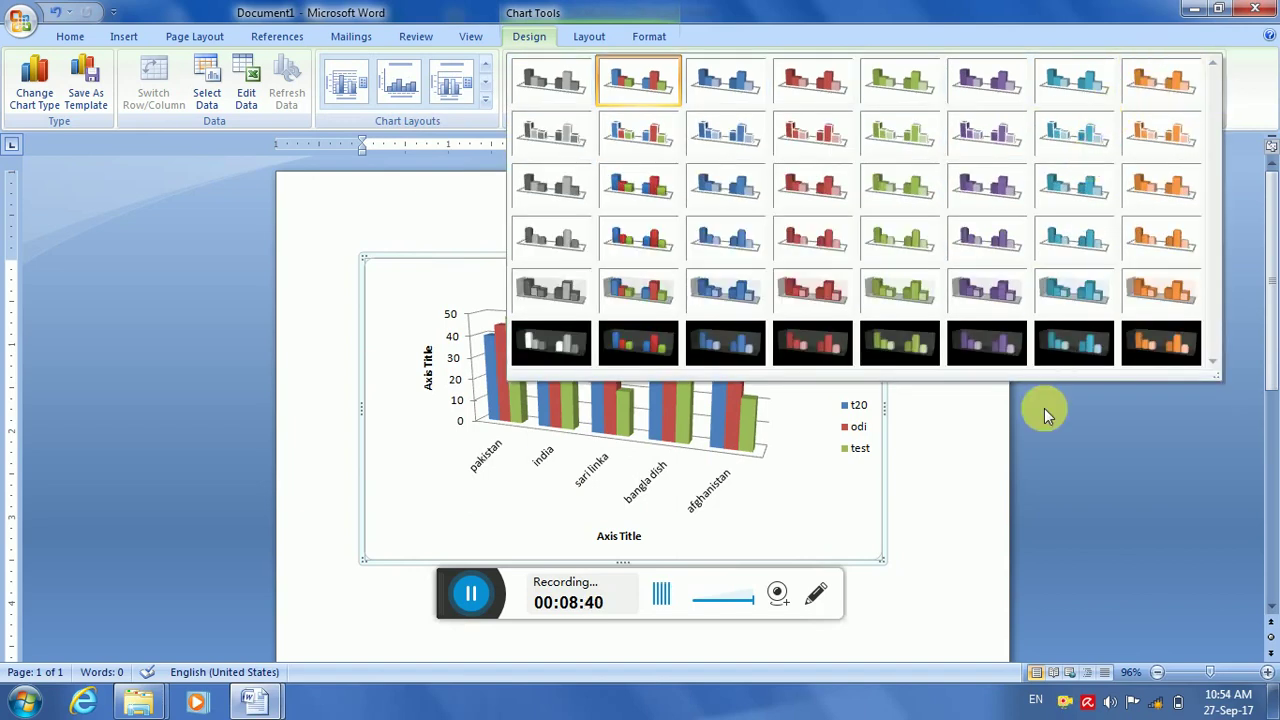
pyautogui.click(1072, 360)
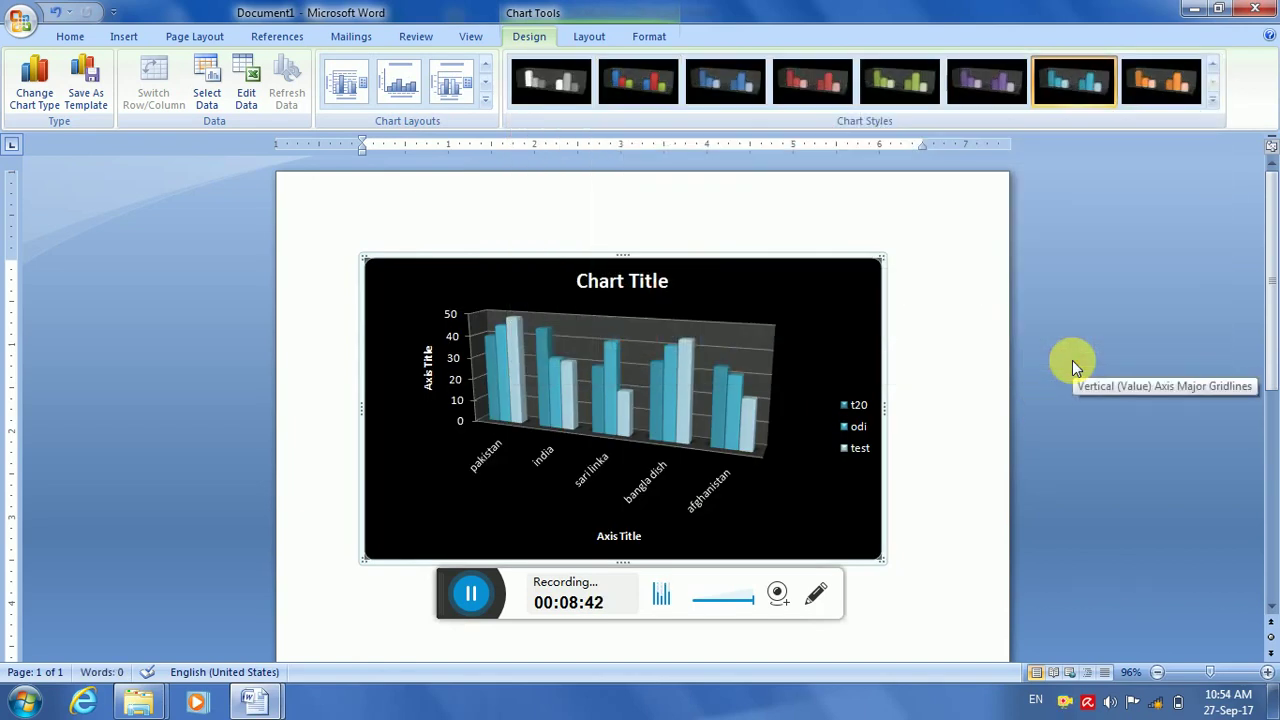
pyautogui.click(1216, 99)
pyautogui.click(820, 176)
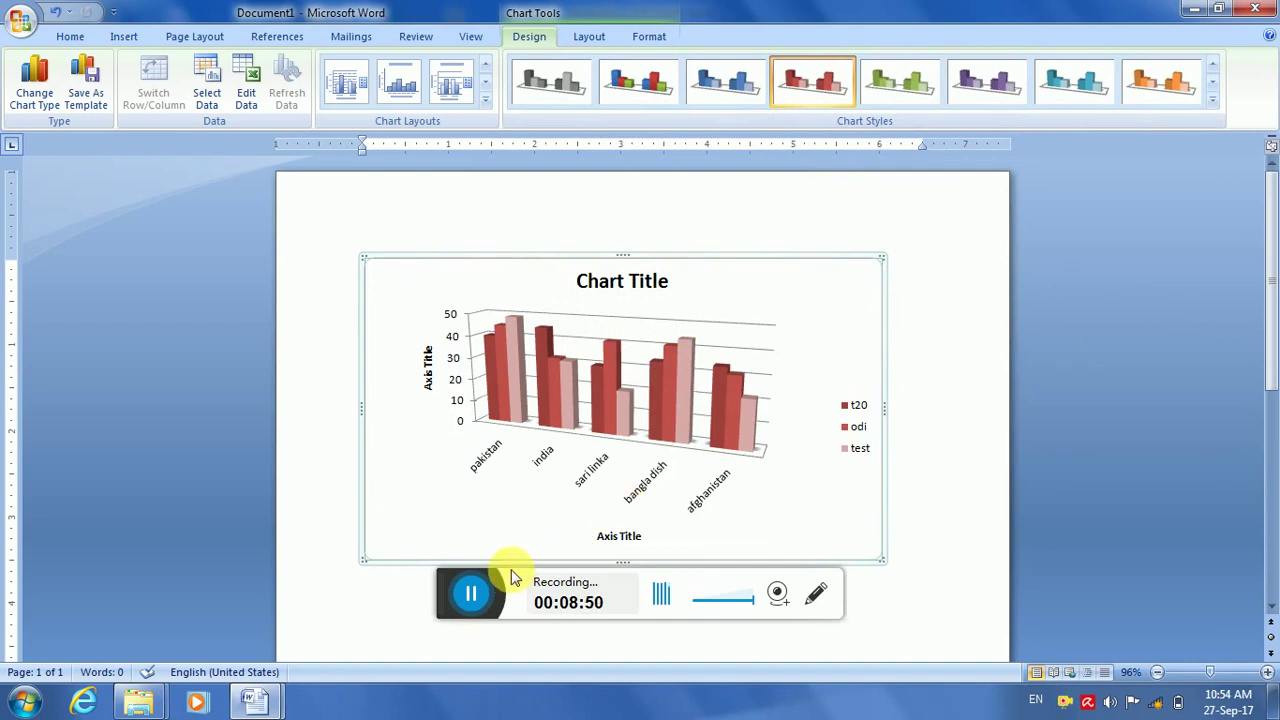
pyautogui.click(463, 588)
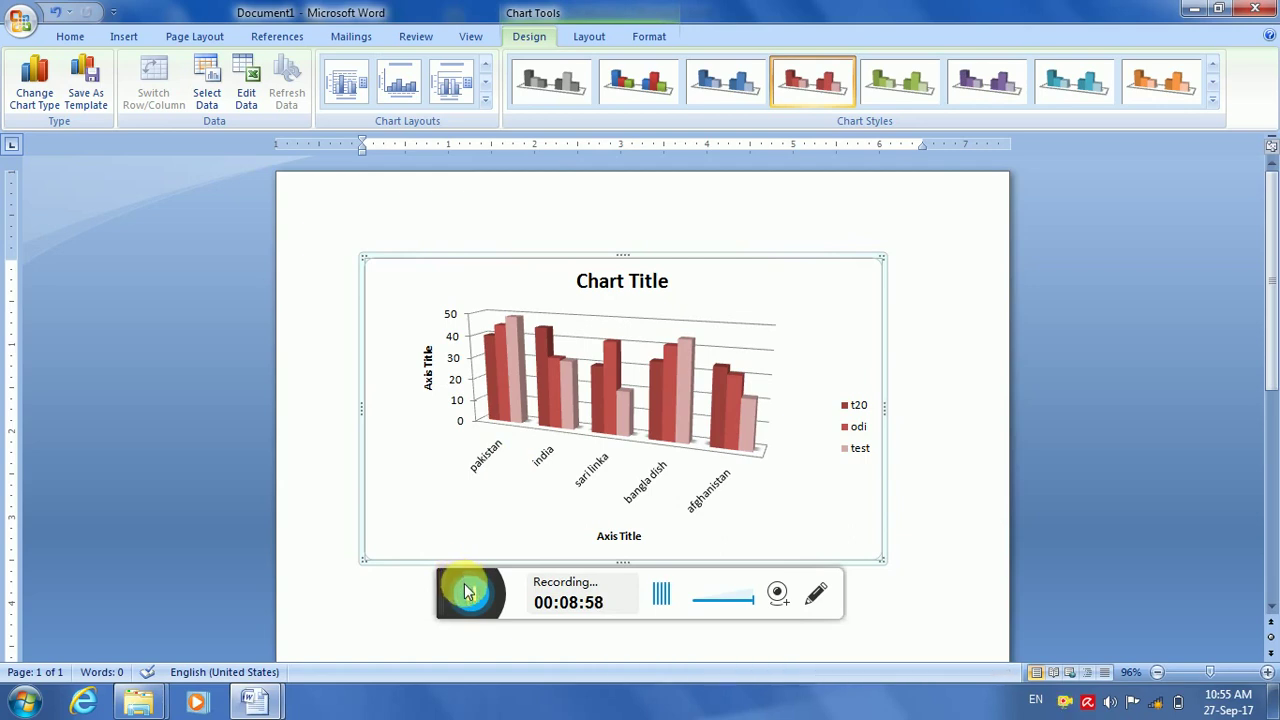